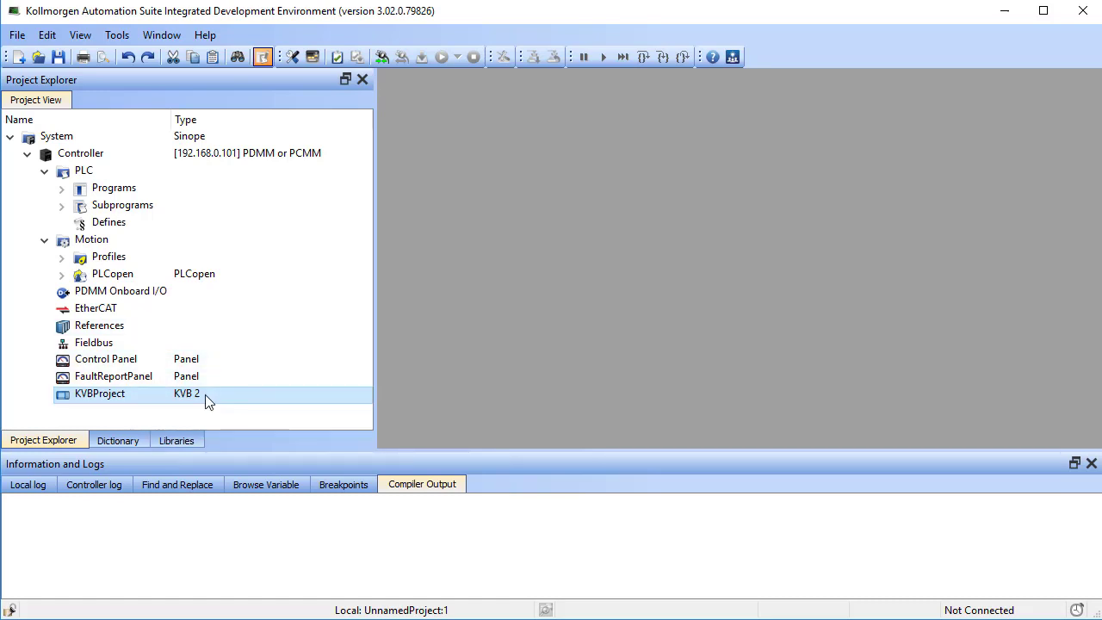
Step: Open the controller's KVBProject in the Kollmorgen Visualization Builder and bring up its Tags configuration
double_click(205, 394)
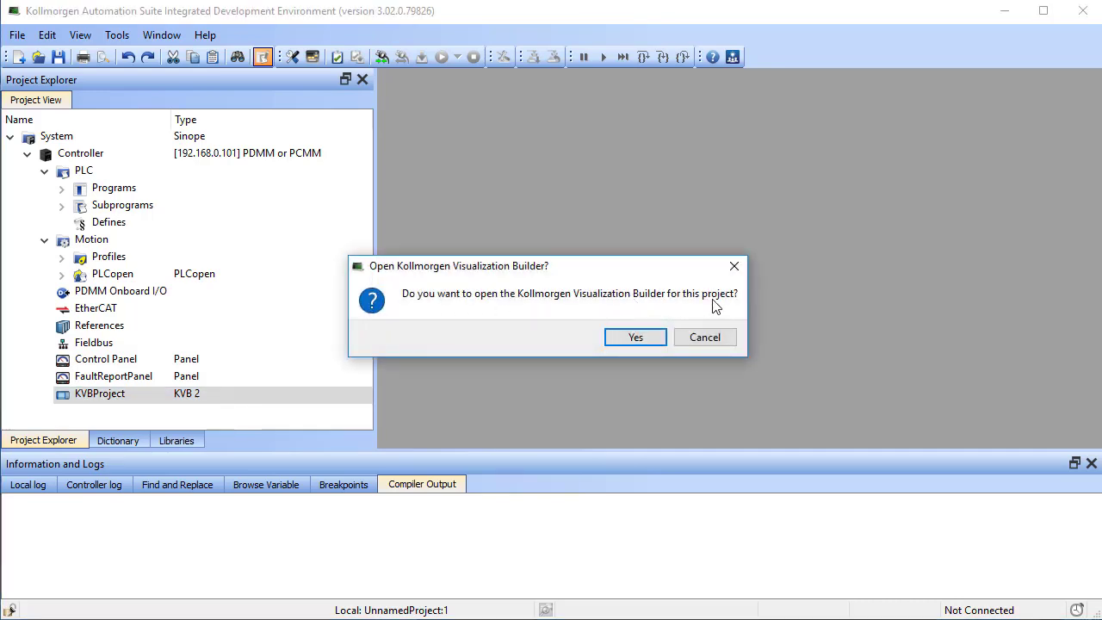
click(629, 338)
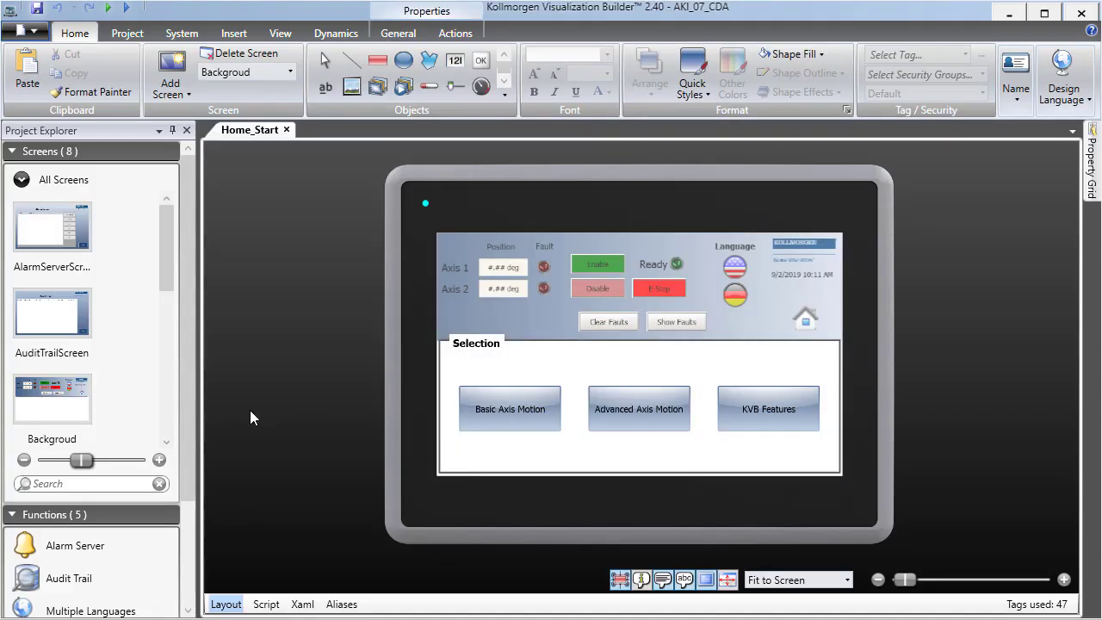
drag(191, 407, 176, 570)
click(90, 542)
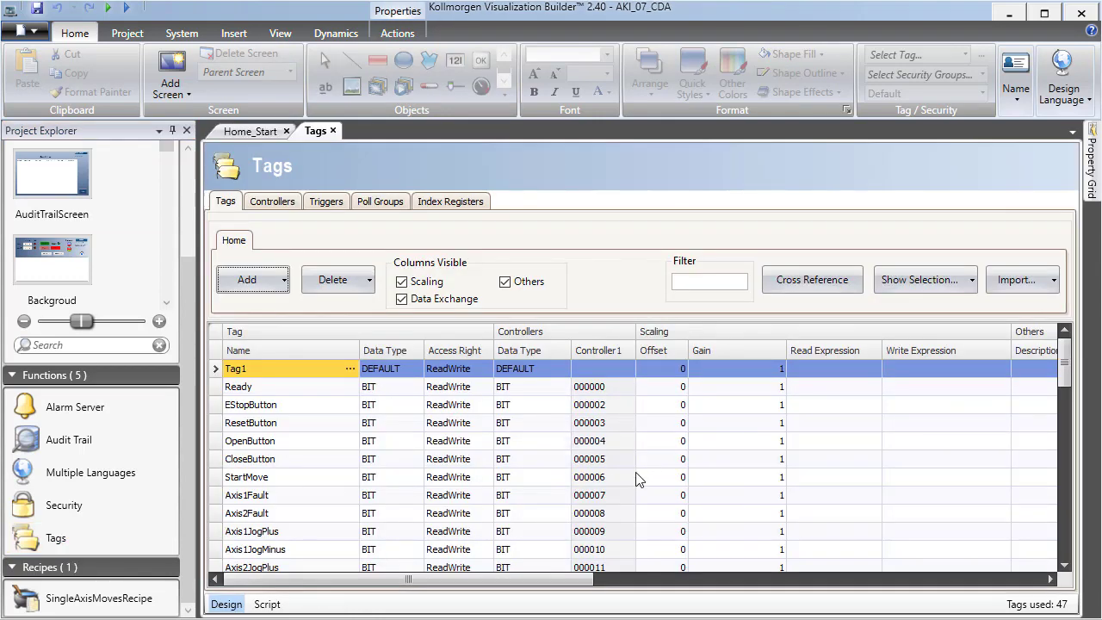
Step: Review the tag list from beginning to end, examining the data types and the Controller1 addresses assigned to each tag
scroll(629, 478, down, 5)
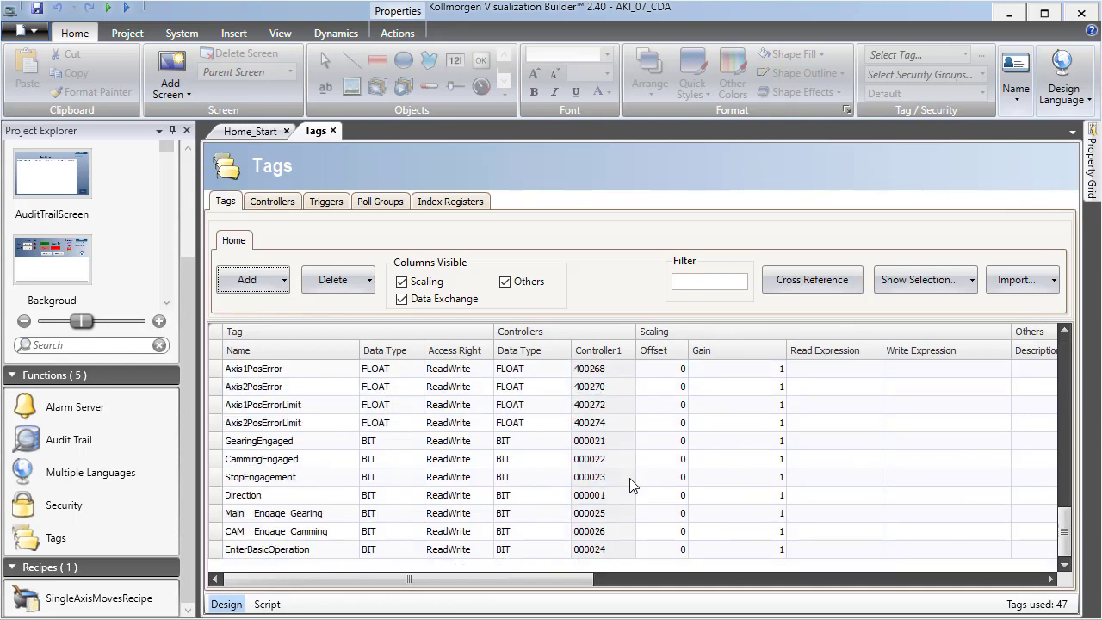
scroll(630, 478, up, 5)
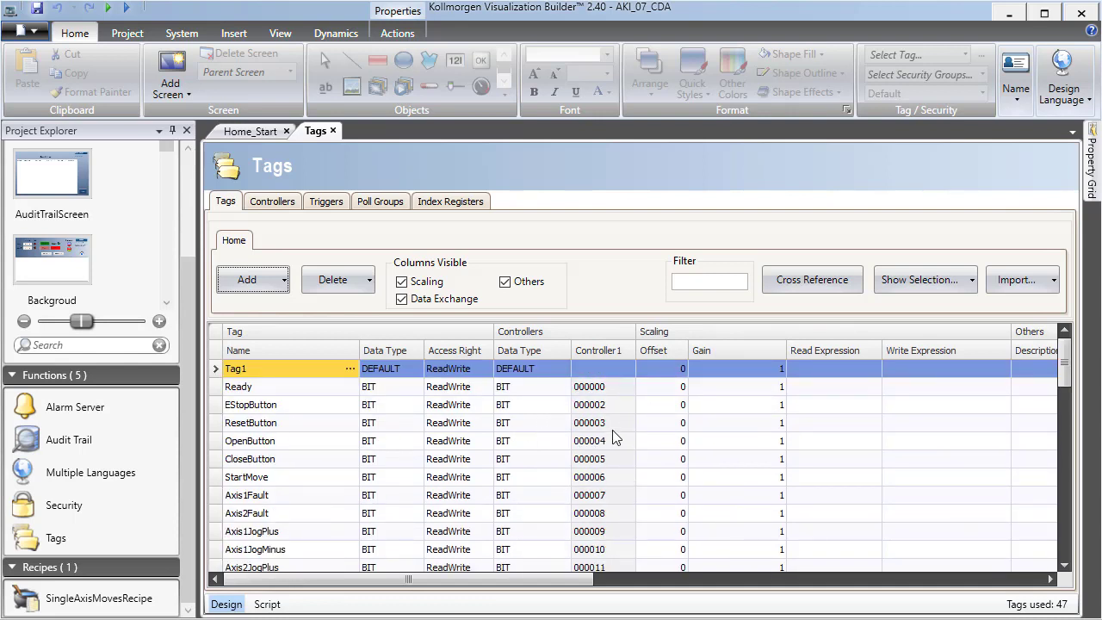
scroll(640, 439, down, 10)
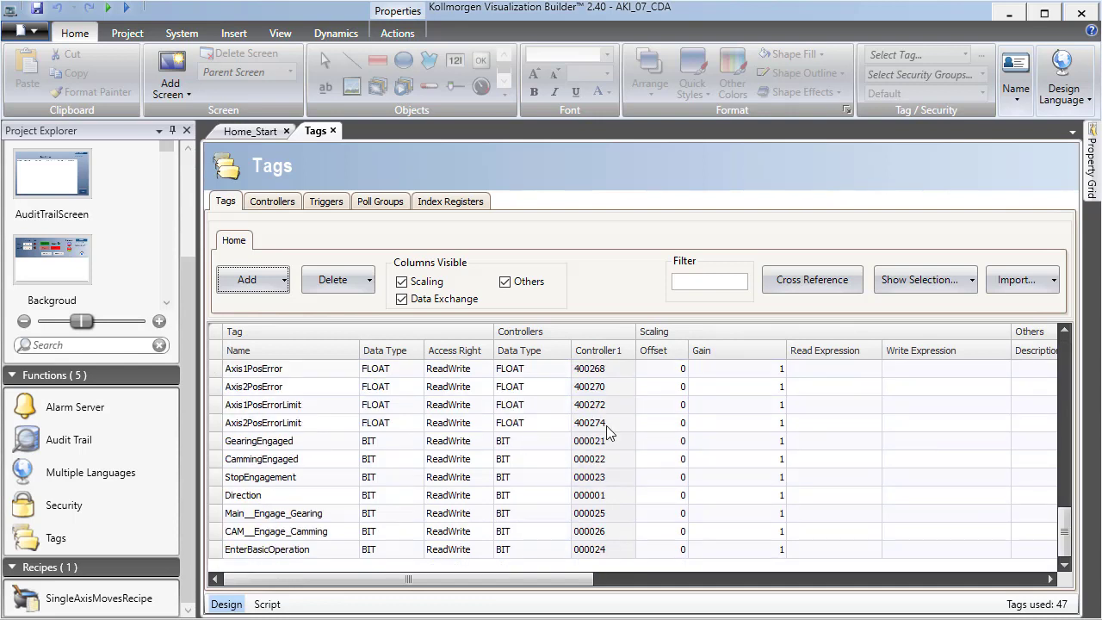
scroll(607, 431, up, 10)
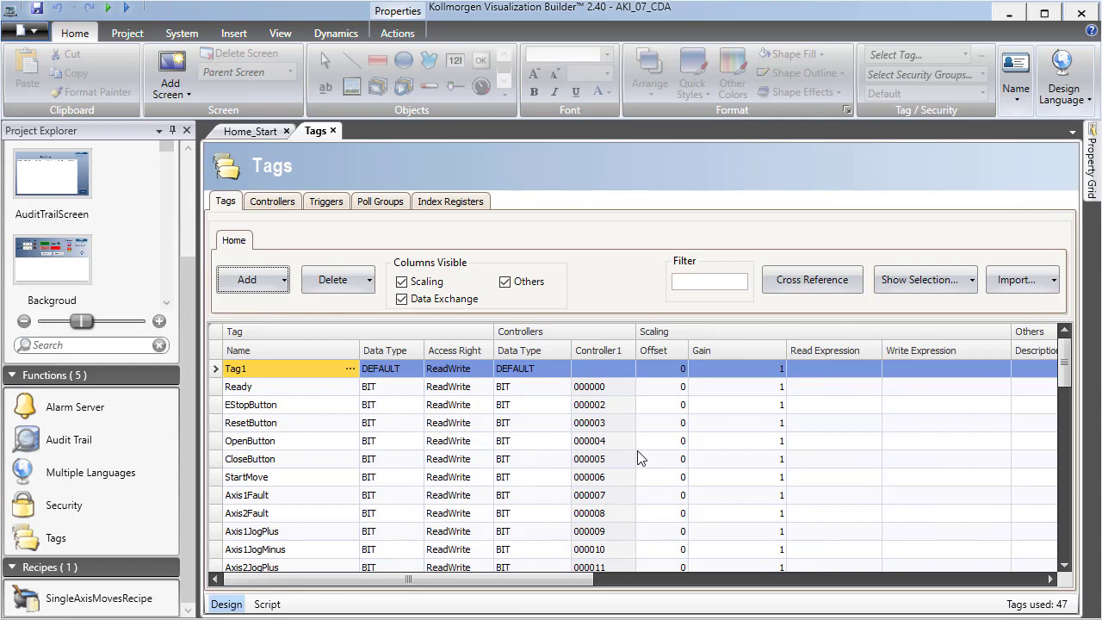
scroll(640, 457, down, 10)
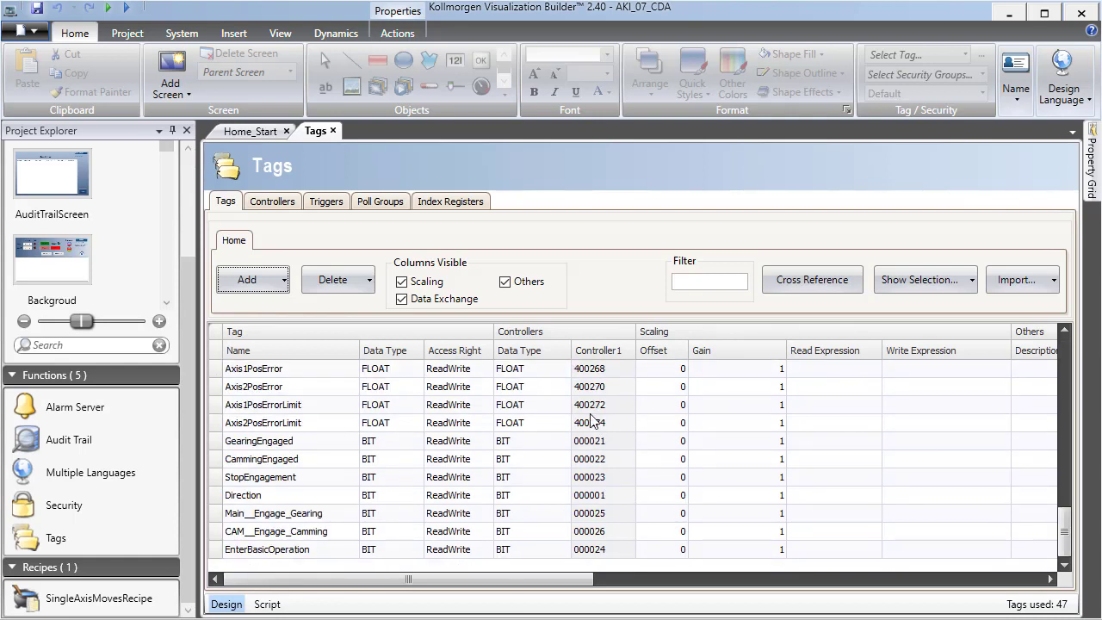
scroll(590, 419, up, 10)
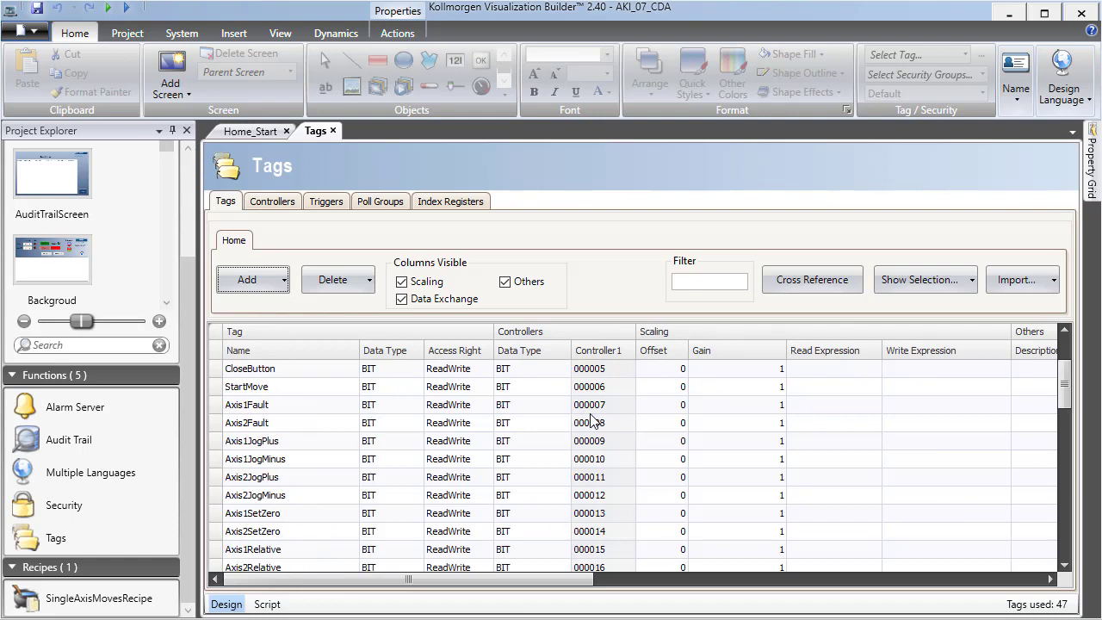
Step: Inspect Controller1's Modbus Master RTU/TCPIP settings and station IP address, cancel without changes, and return to the tag list
click(279, 196)
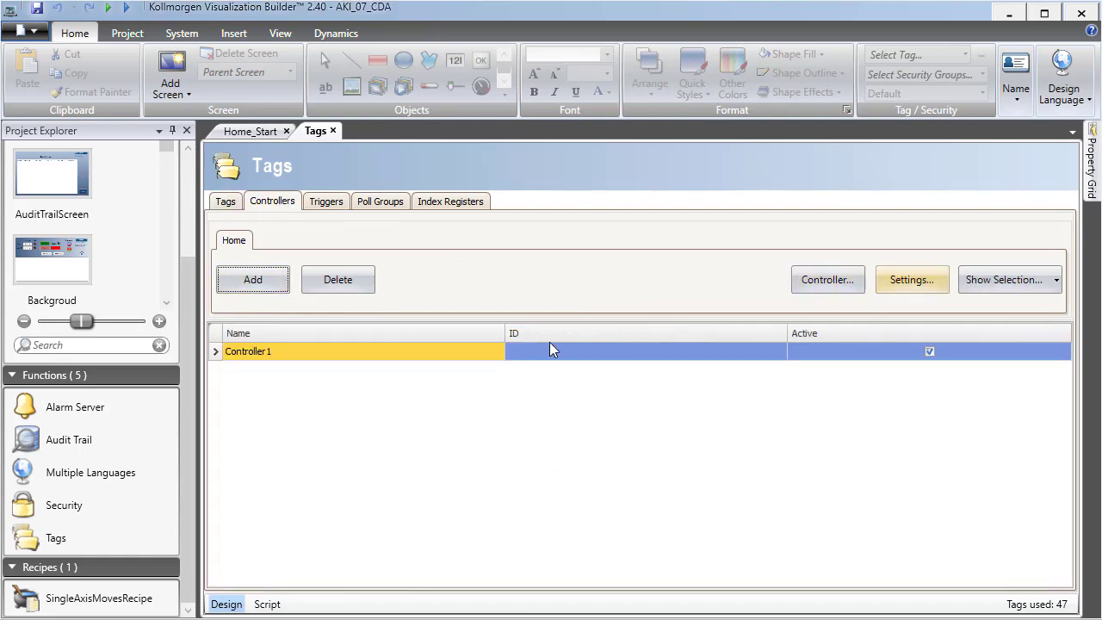
click(913, 281)
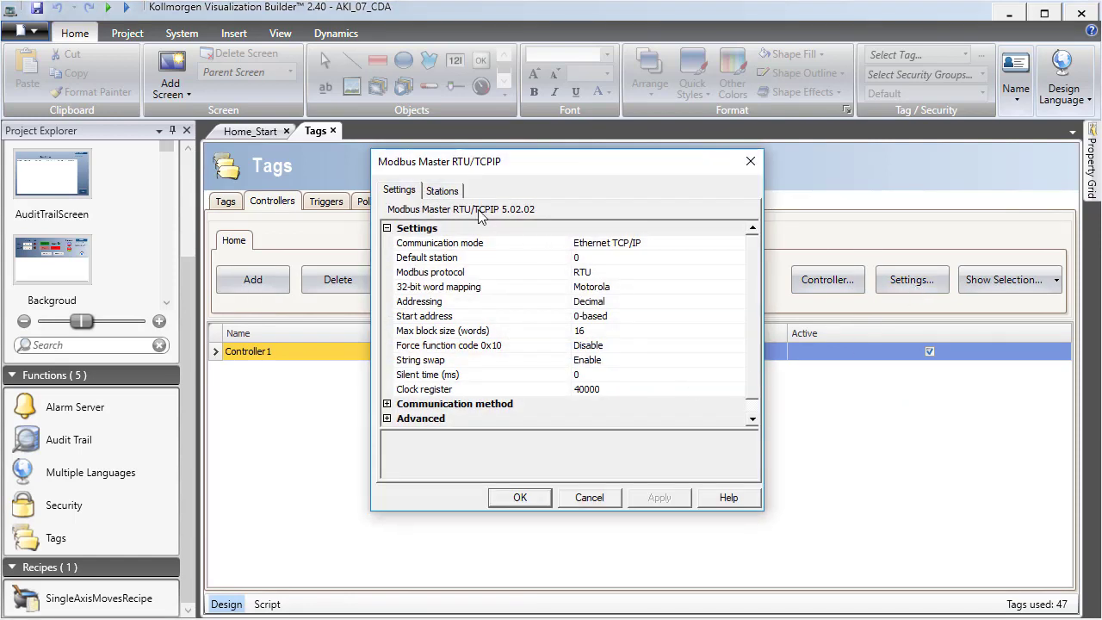
click(443, 191)
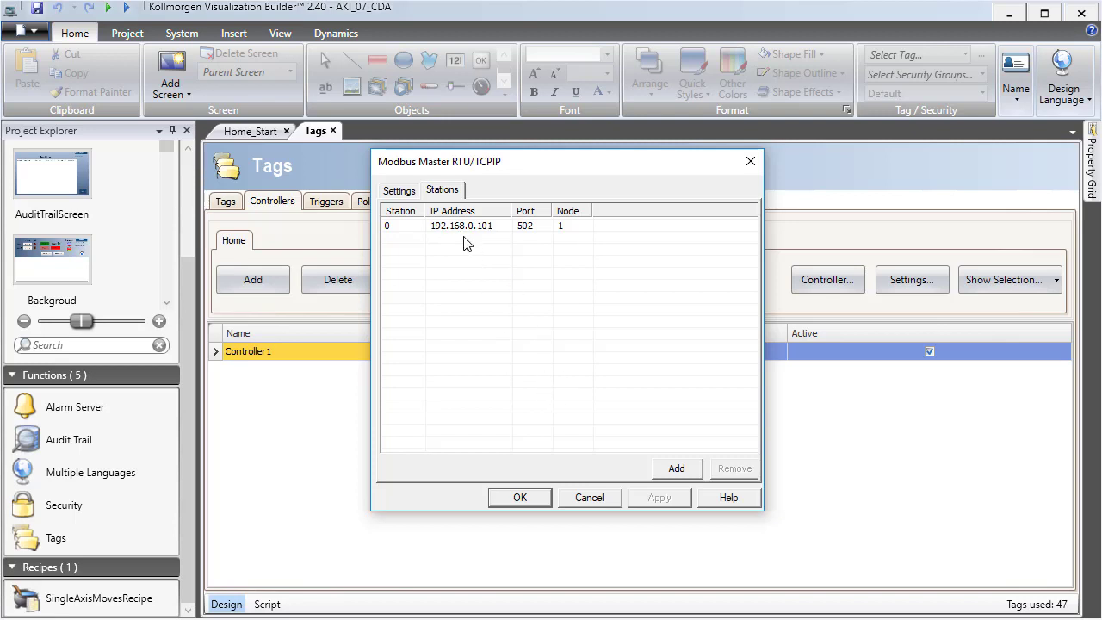
click(591, 498)
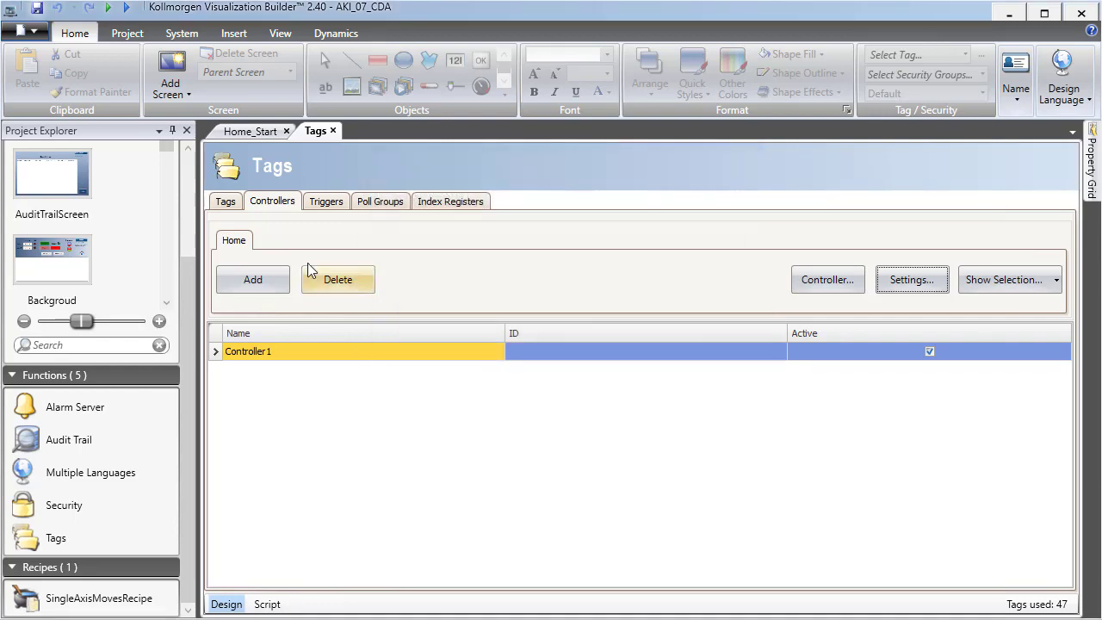
click(234, 206)
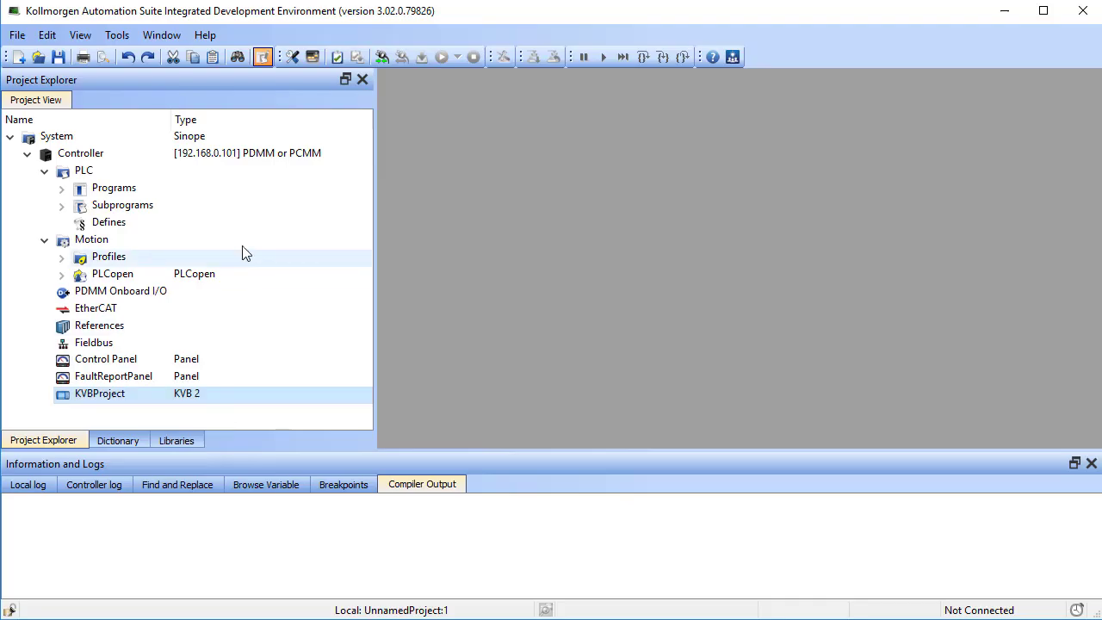
Step: In the Kollmorgen Automation Suite IDE, set the Modbus cycle time to 100 ms in the Controller's properties
click(240, 162)
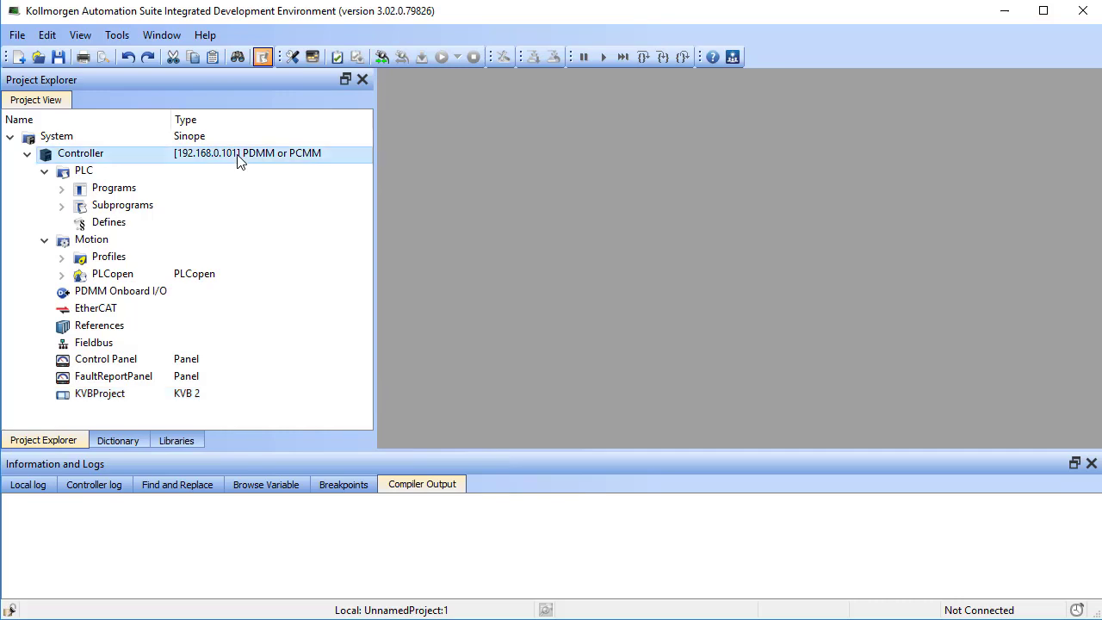
right_click(240, 161)
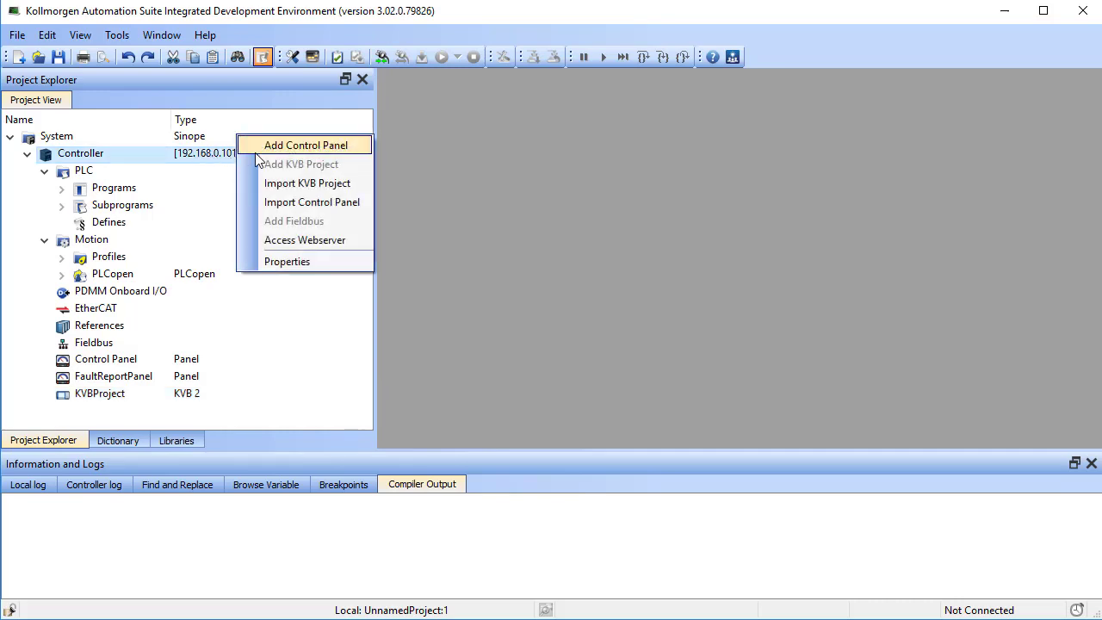
click(286, 262)
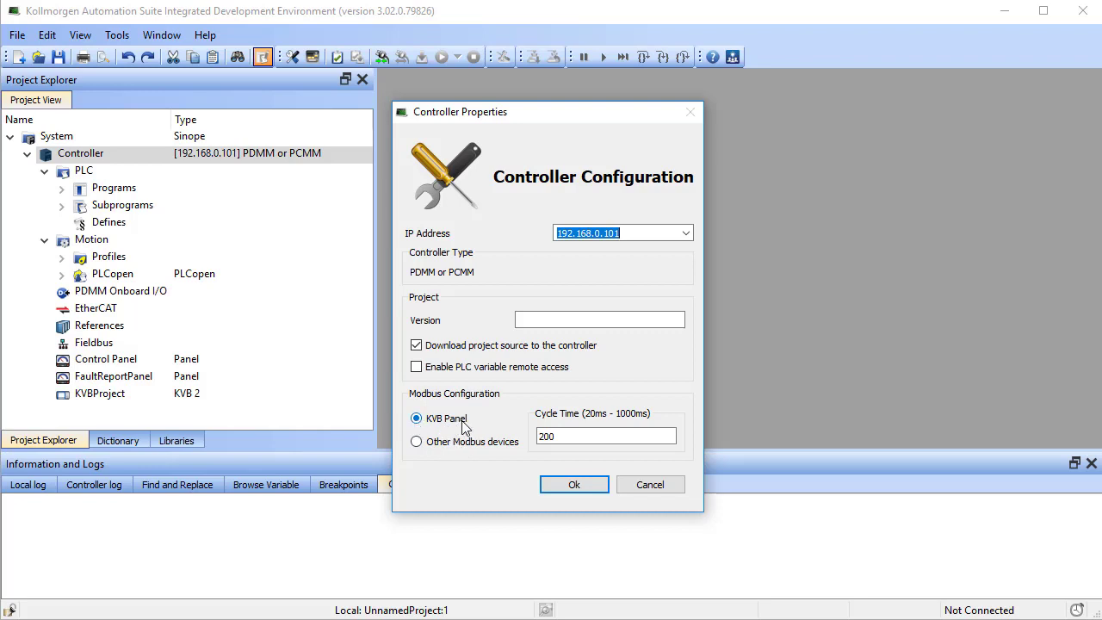
mouse_move(463, 426)
mouse_move(468, 454)
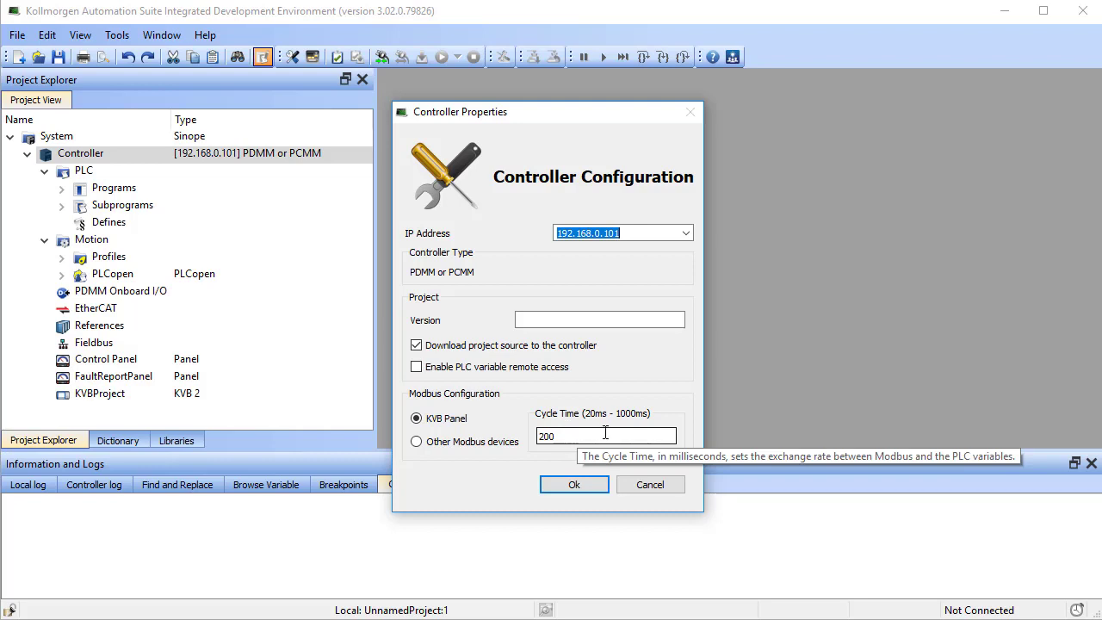
key(Tab)
key(Tab)
key(Tab)
key(Tab)
key(Tab)
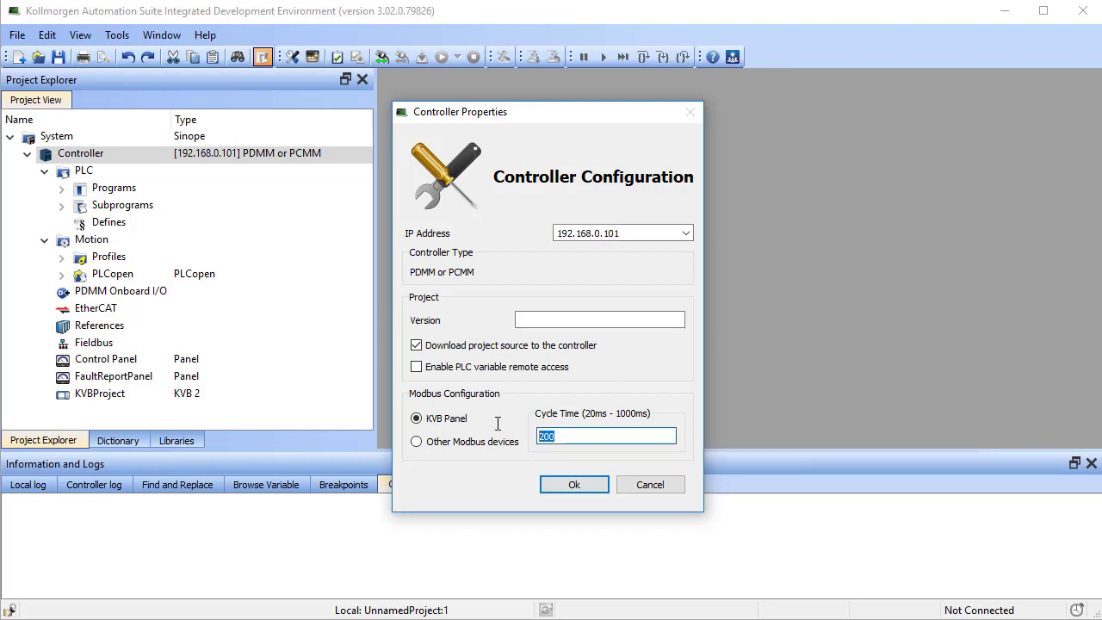
text(100)
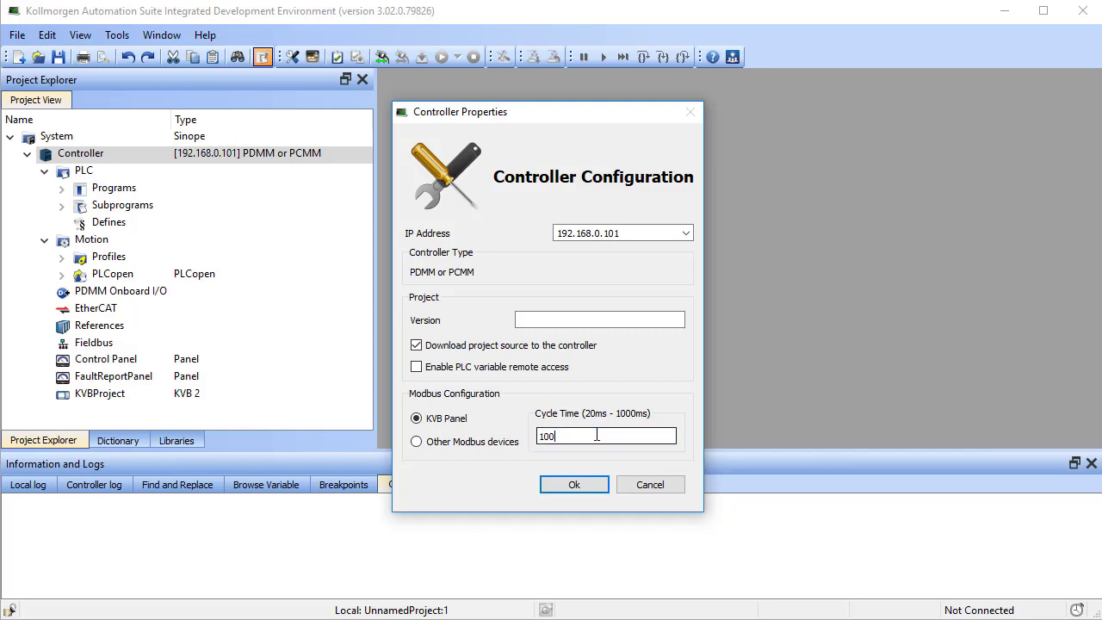
click(575, 486)
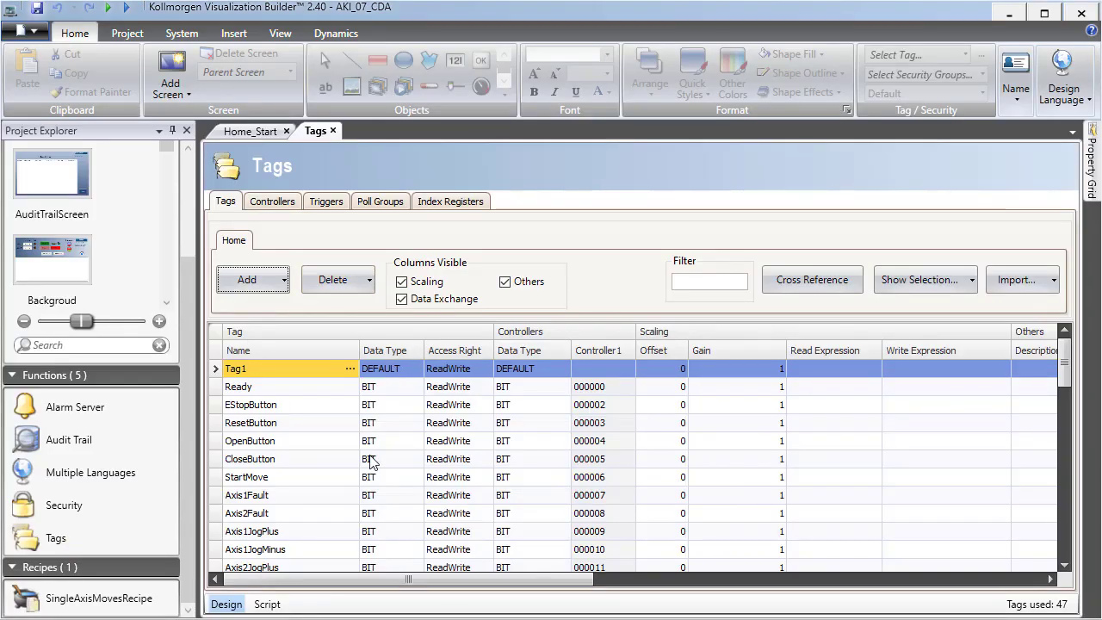
Step: Switch back to the Kollmorgen Visualization Builder and close it
click(1082, 13)
click(578, 312)
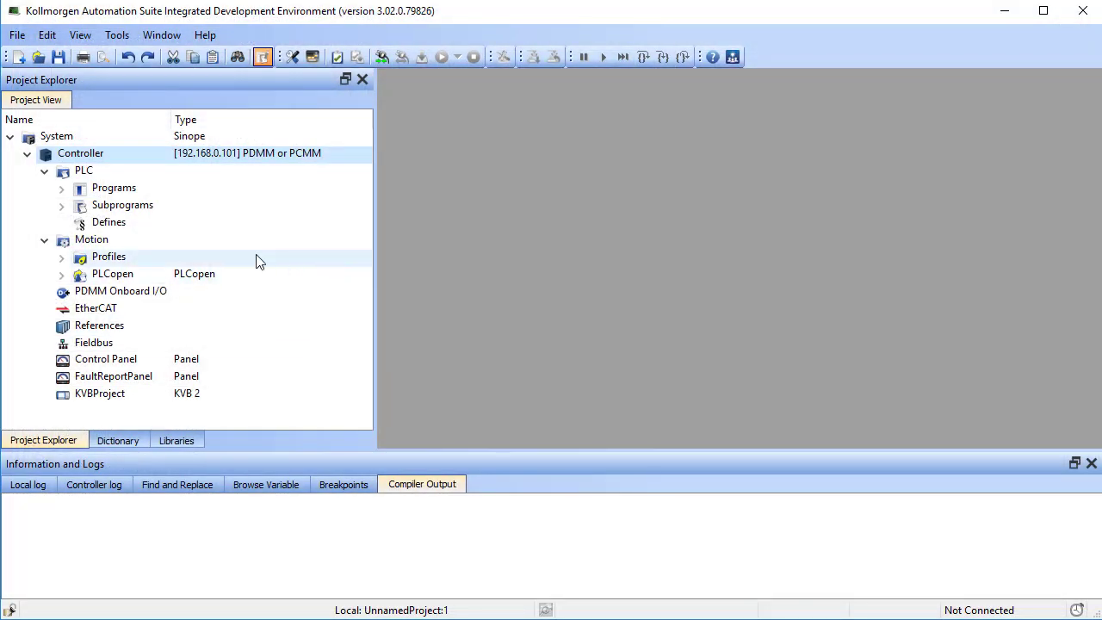
Step: Add an AKI2G CDA-MOD-07T-000 7" Touchscreen HMI device to the System and expand it in the project tree
right_click(86, 132)
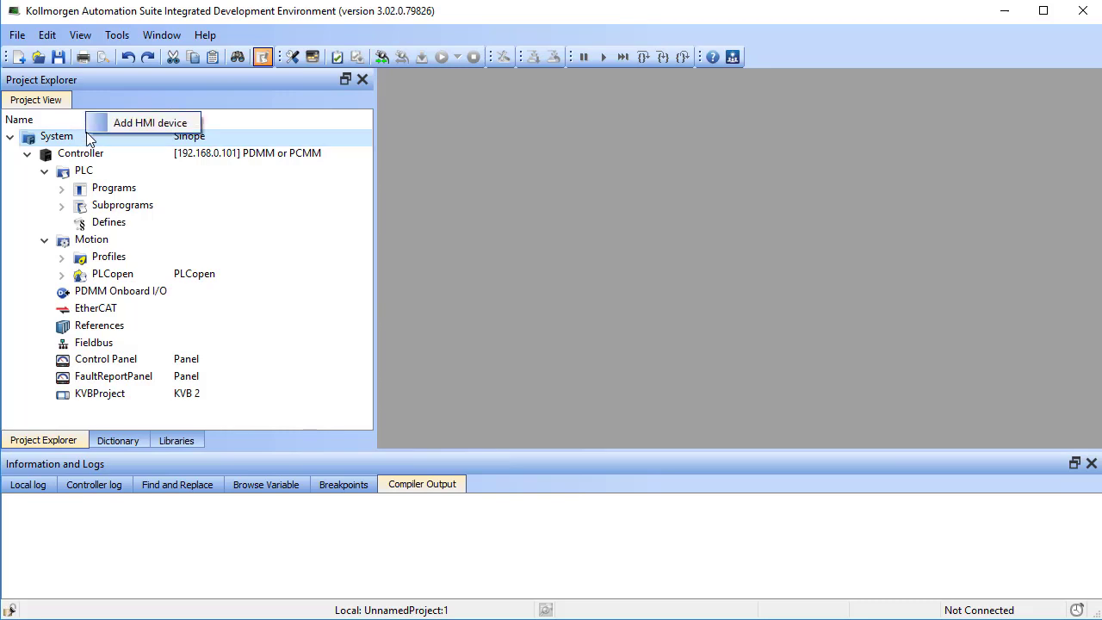
click(146, 125)
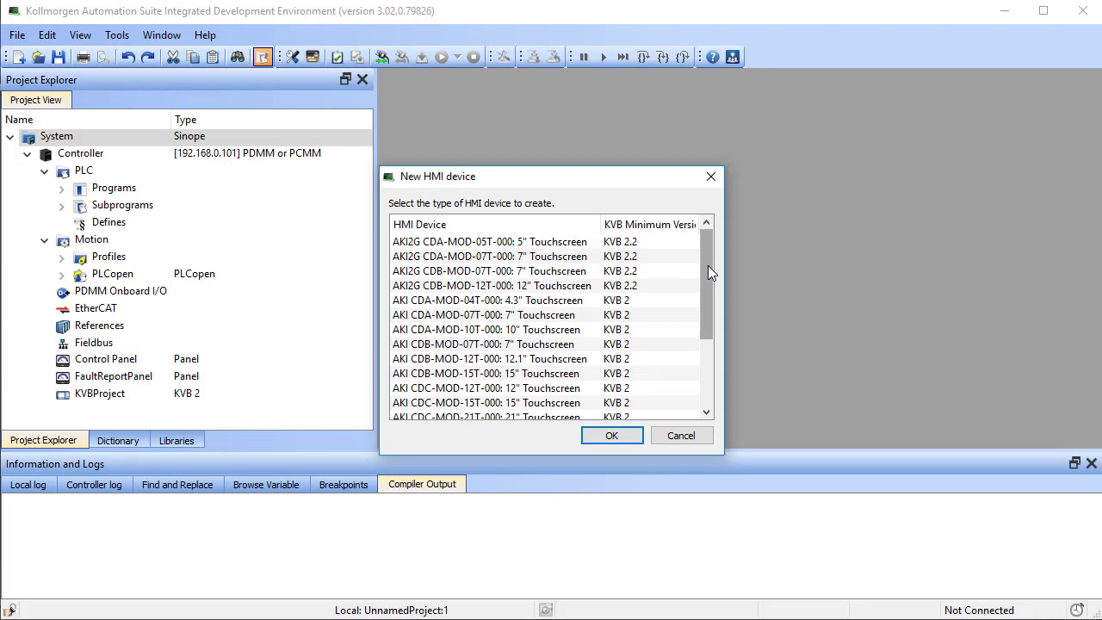
mouse_move(707, 265)
mouse_down()
mouse_move(710, 321)
mouse_move(707, 253)
mouse_move(712, 358)
mouse_move(716, 241)
mouse_up()
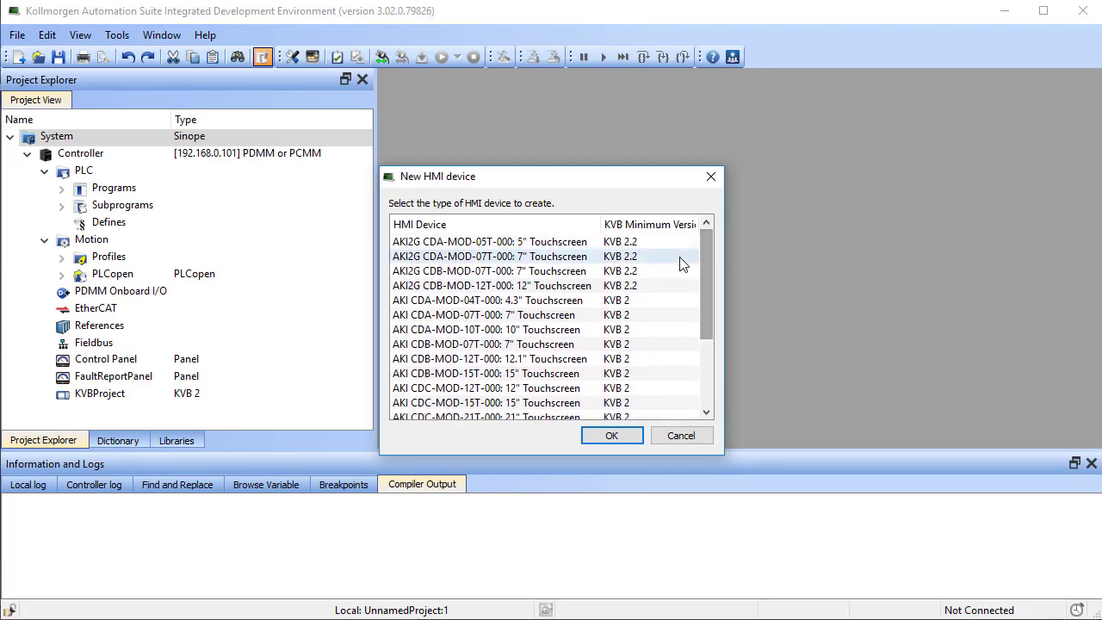
click(471, 257)
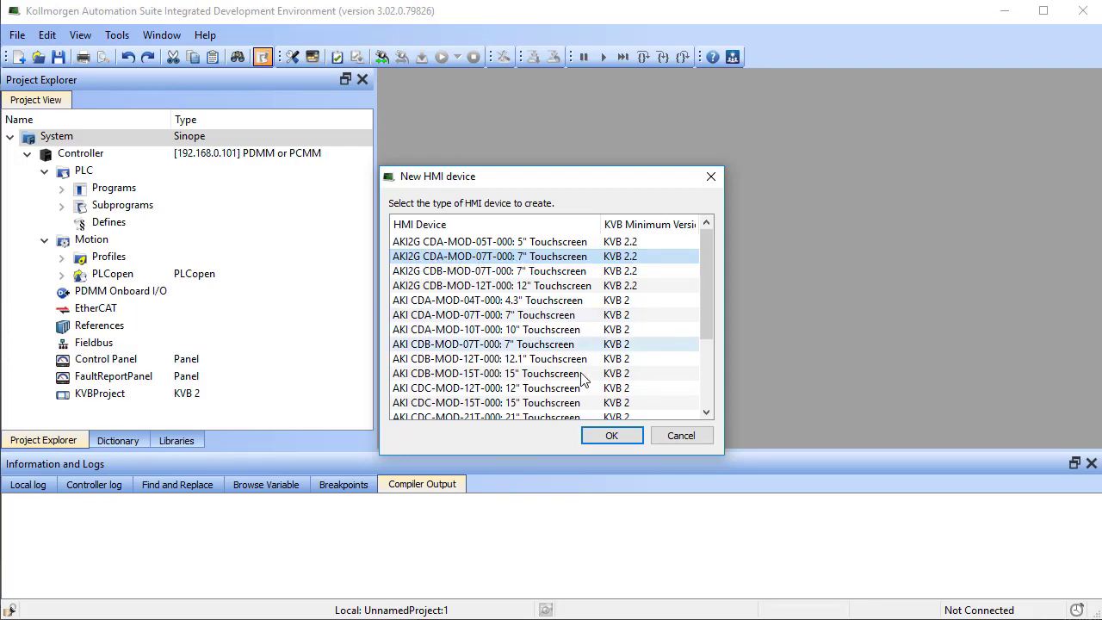
click(610, 436)
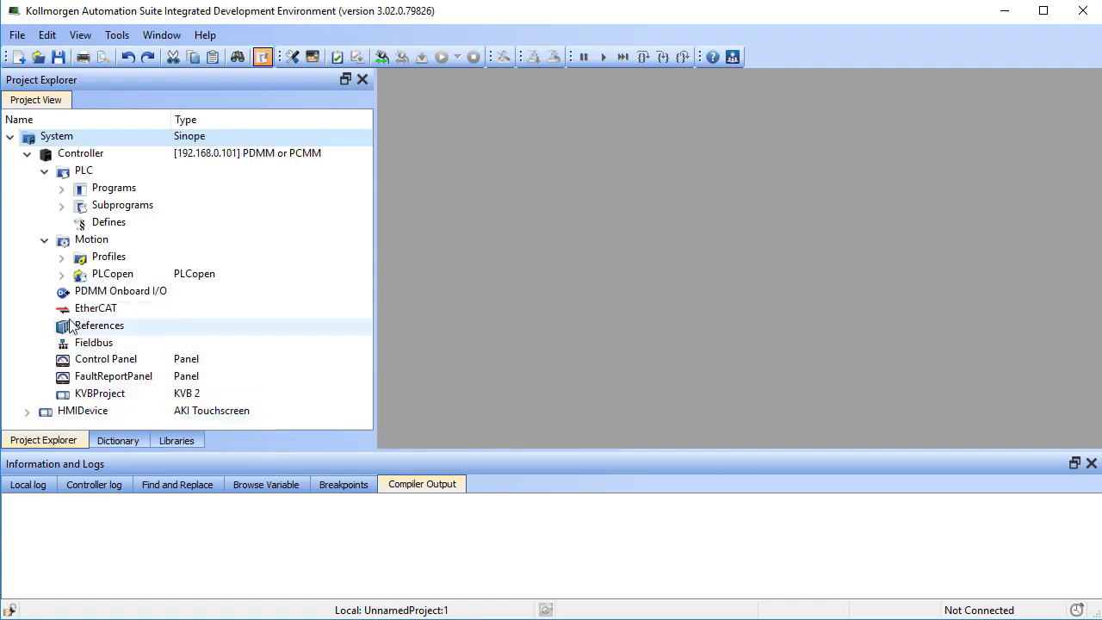
click(27, 411)
scroll(267, 377, down, 1)
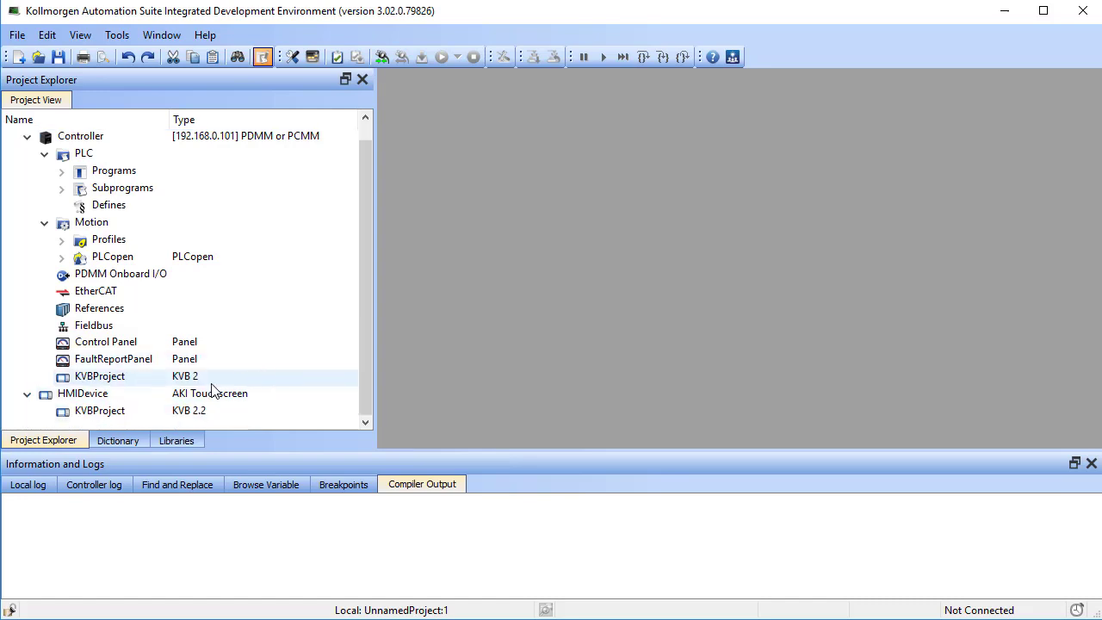
click(156, 414)
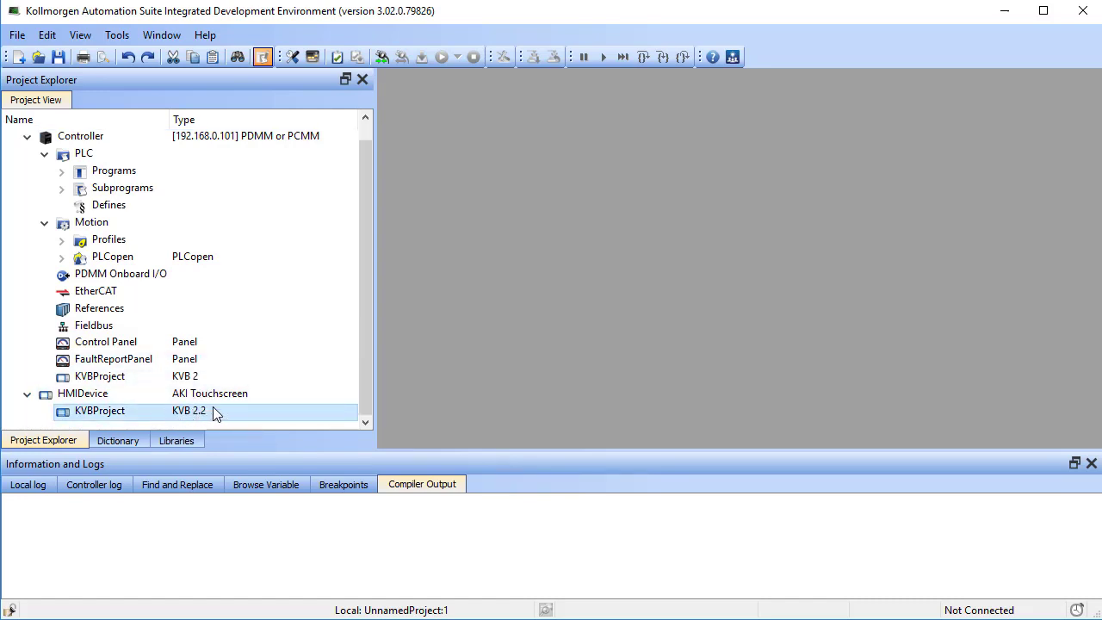
click(169, 379)
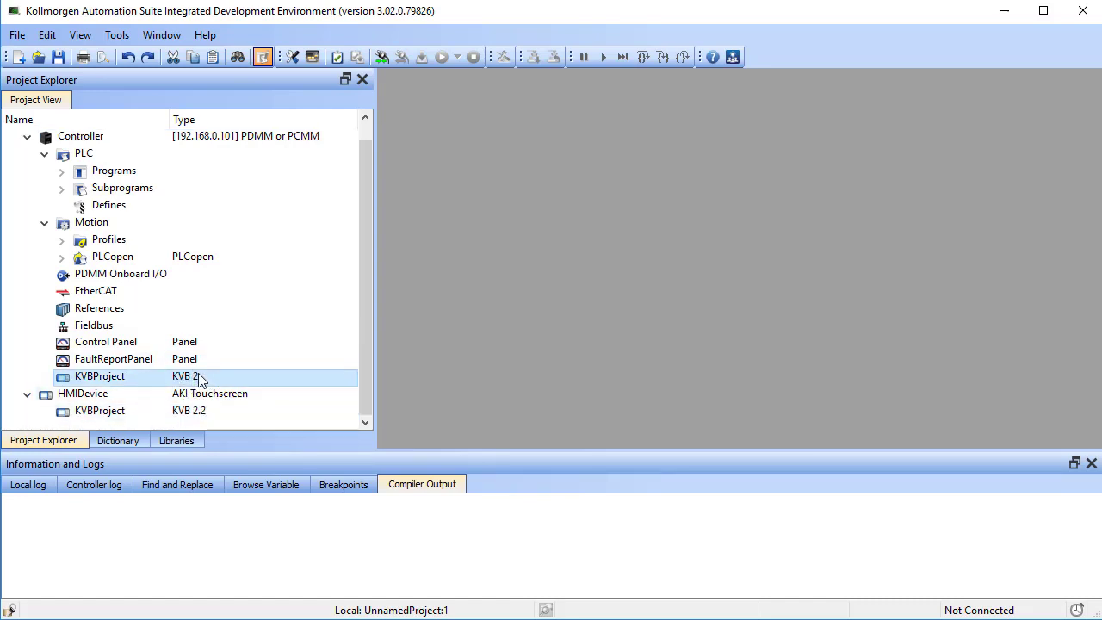
click(184, 414)
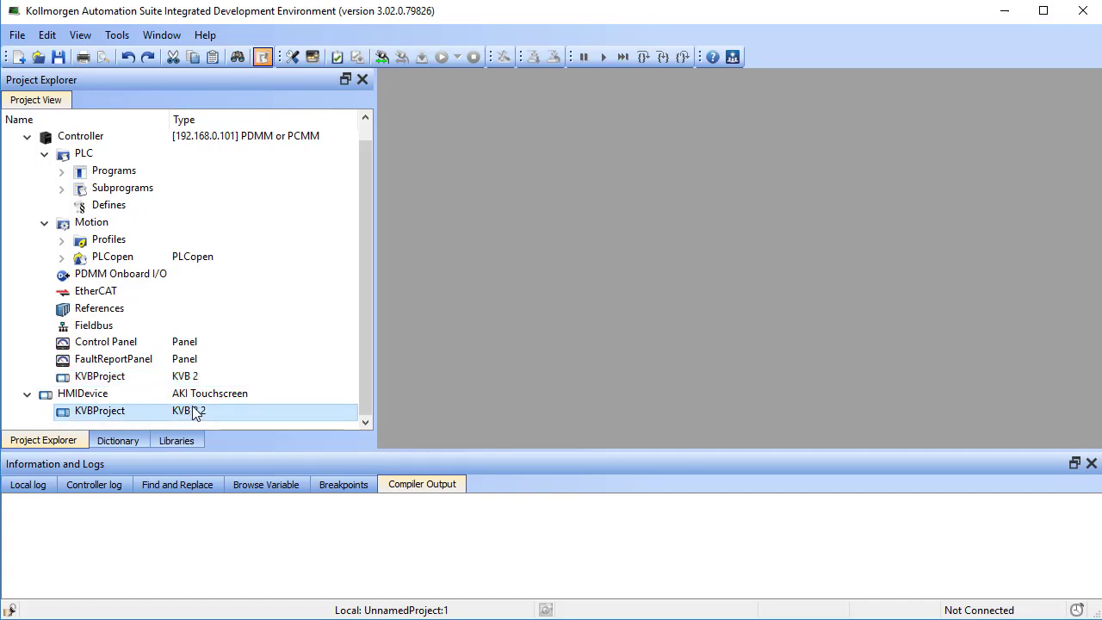
right_click(190, 392)
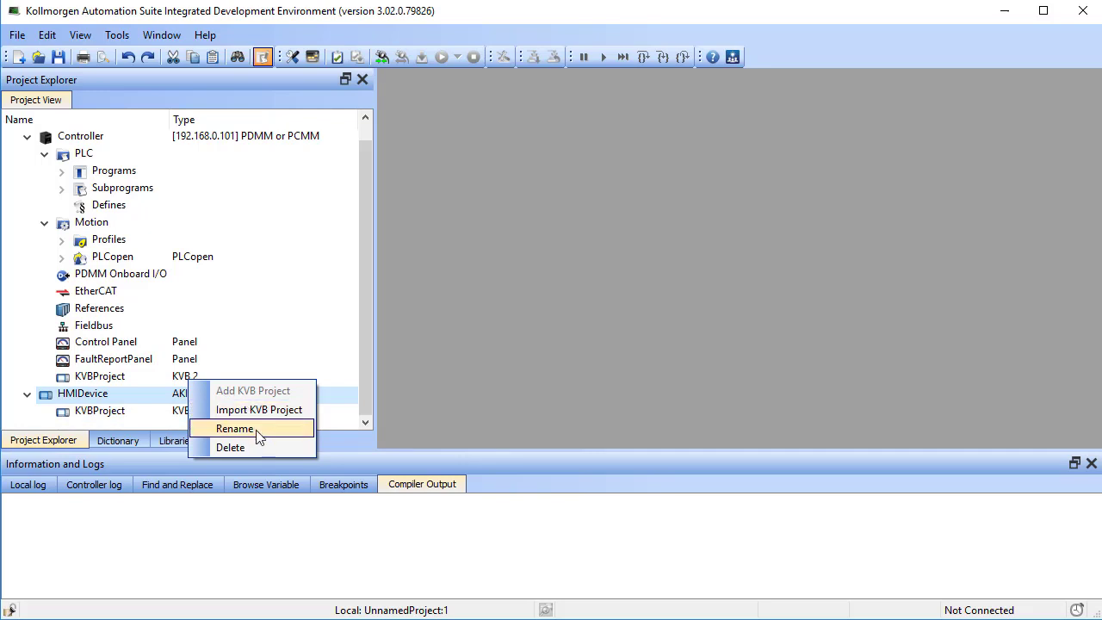
click(143, 403)
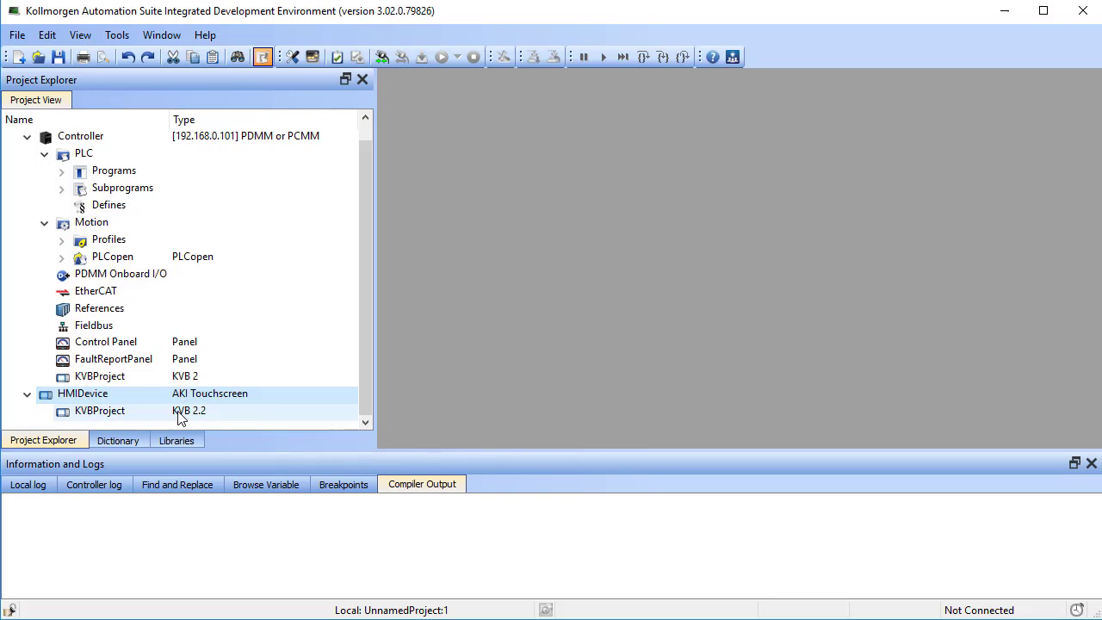
right_click(178, 412)
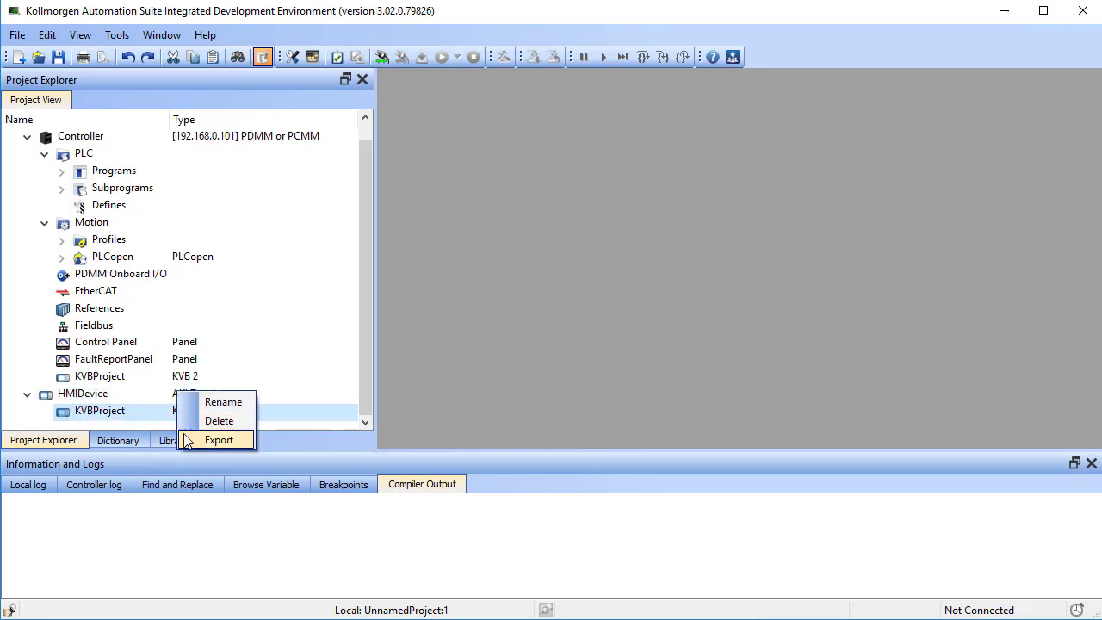
click(160, 413)
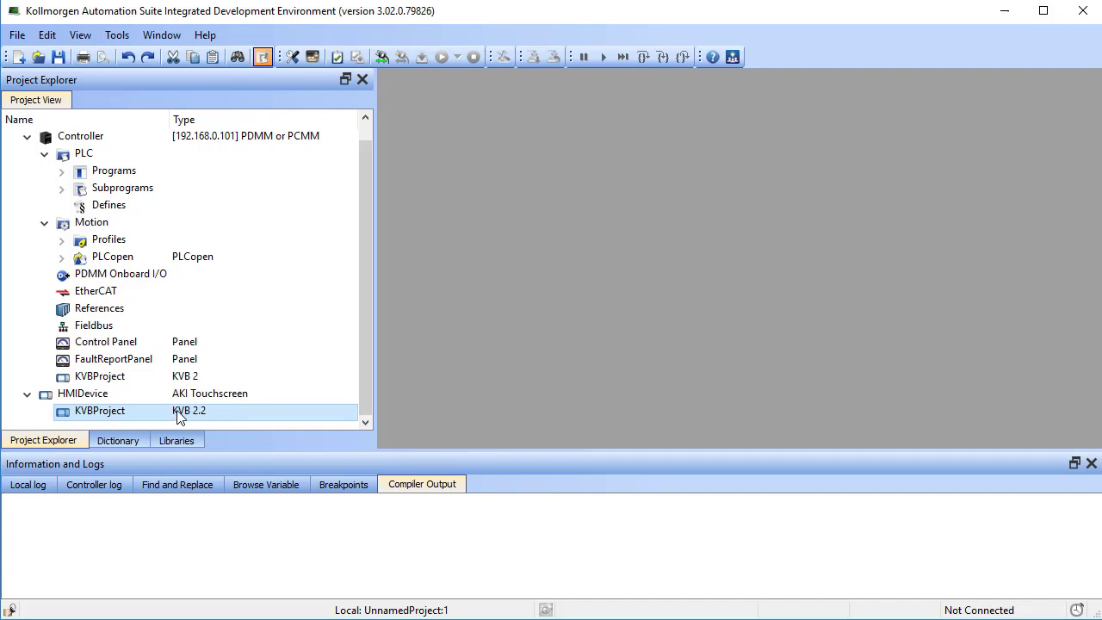
Step: In the Dictionary's Controller:PLC variables, enable KVB access for the Stat1AtVel and Stat2AtVel variables
click(118, 441)
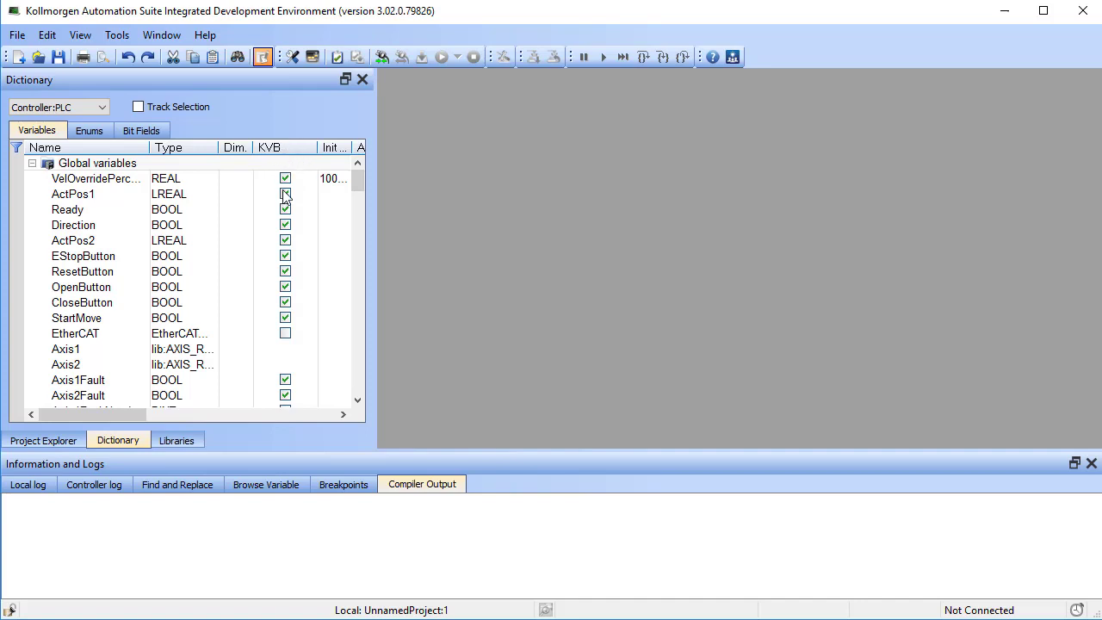
click(285, 379)
drag(358, 182, 377, 372)
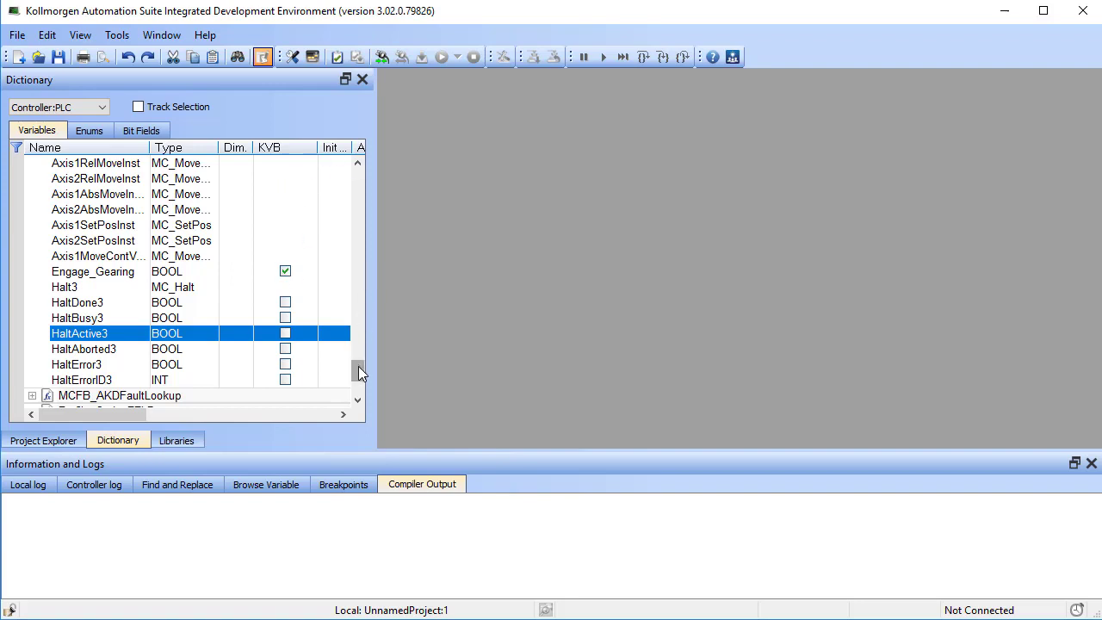
drag(357, 367, 360, 349)
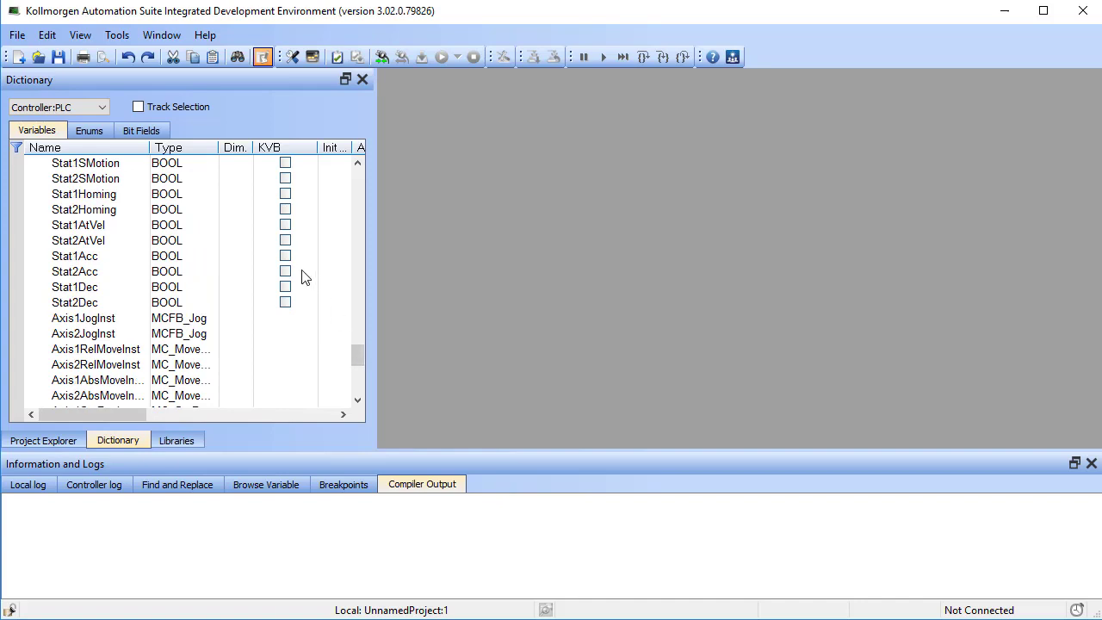
click(286, 225)
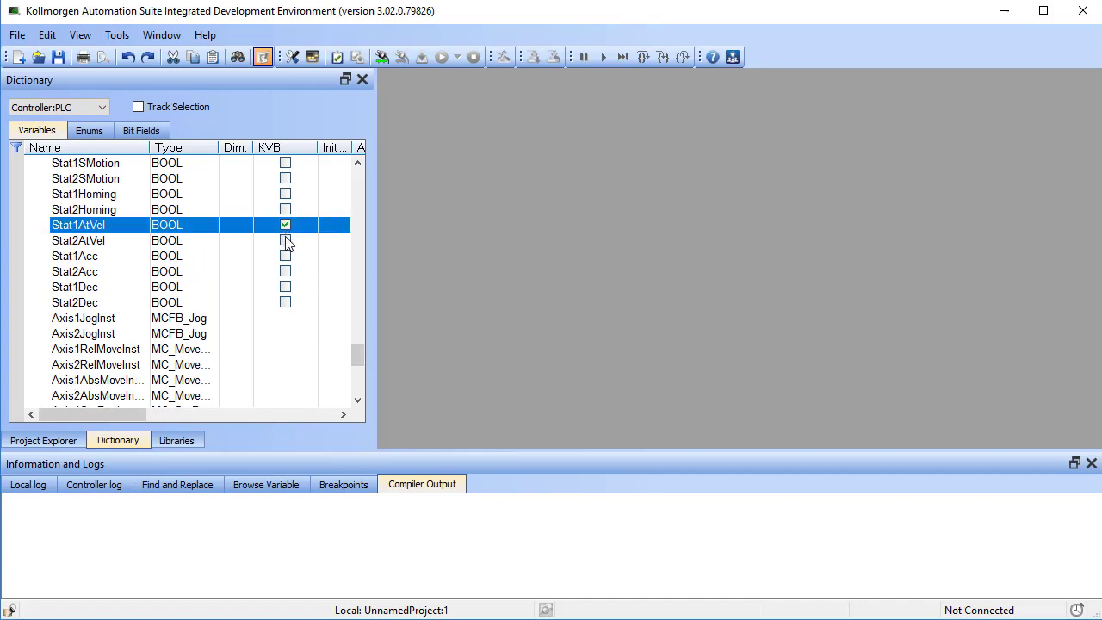
click(285, 240)
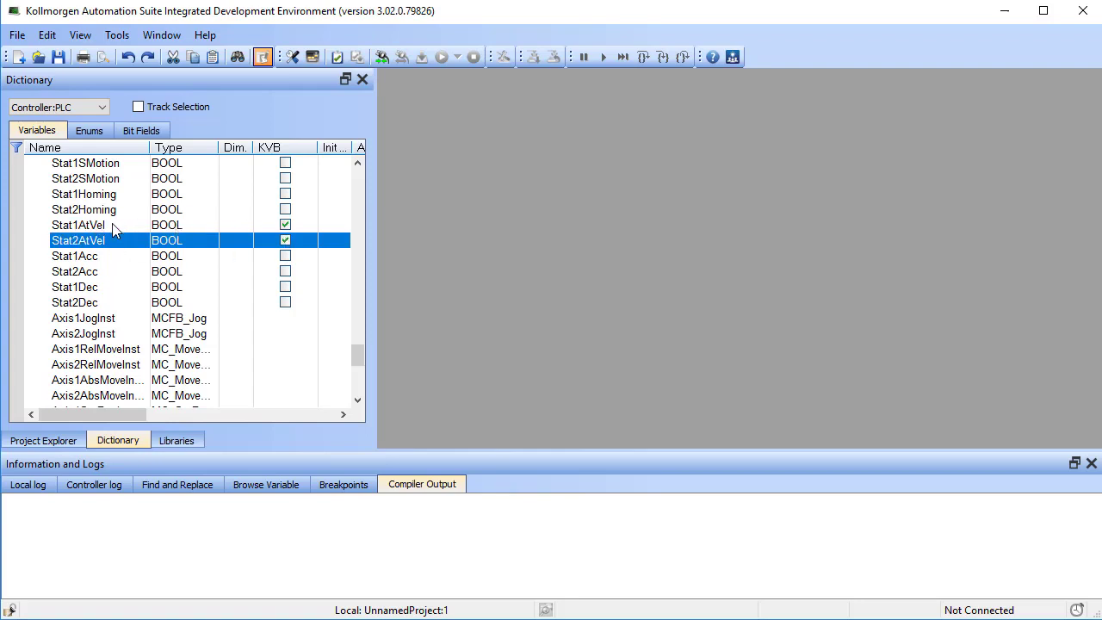
Step: Compile the project and return to the global variables at the start of the Dictionary
click(336, 58)
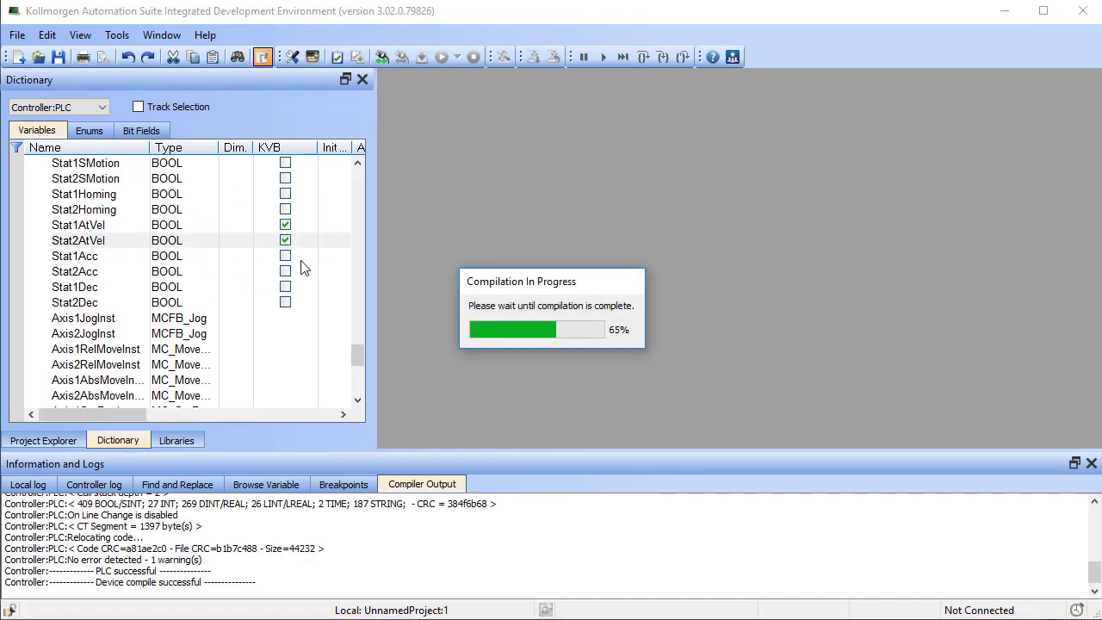
click(285, 225)
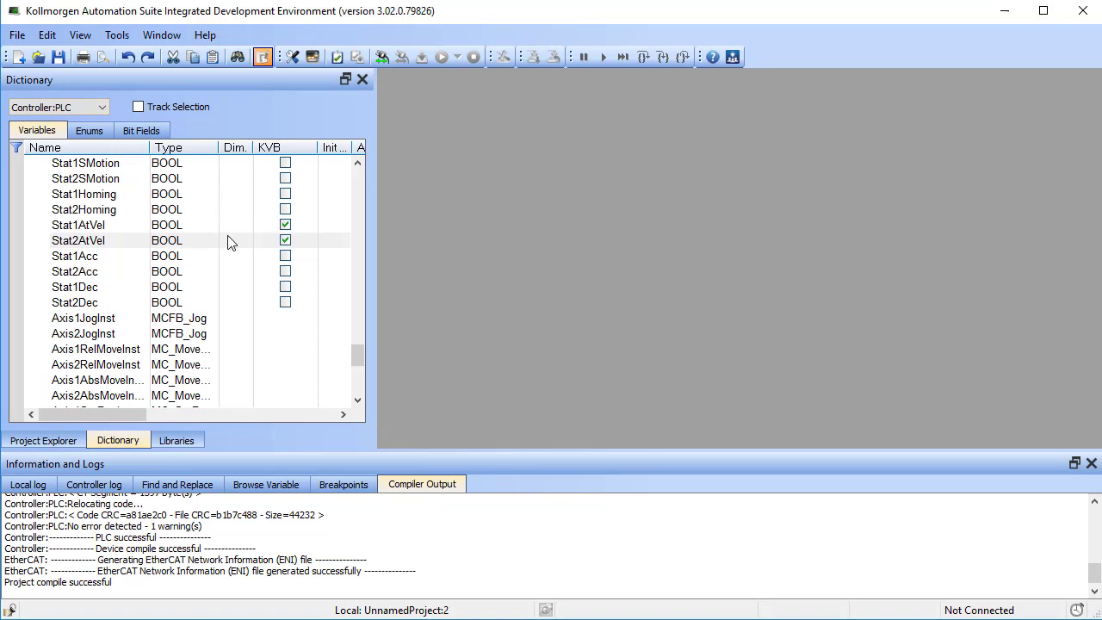
drag(356, 359, 354, 172)
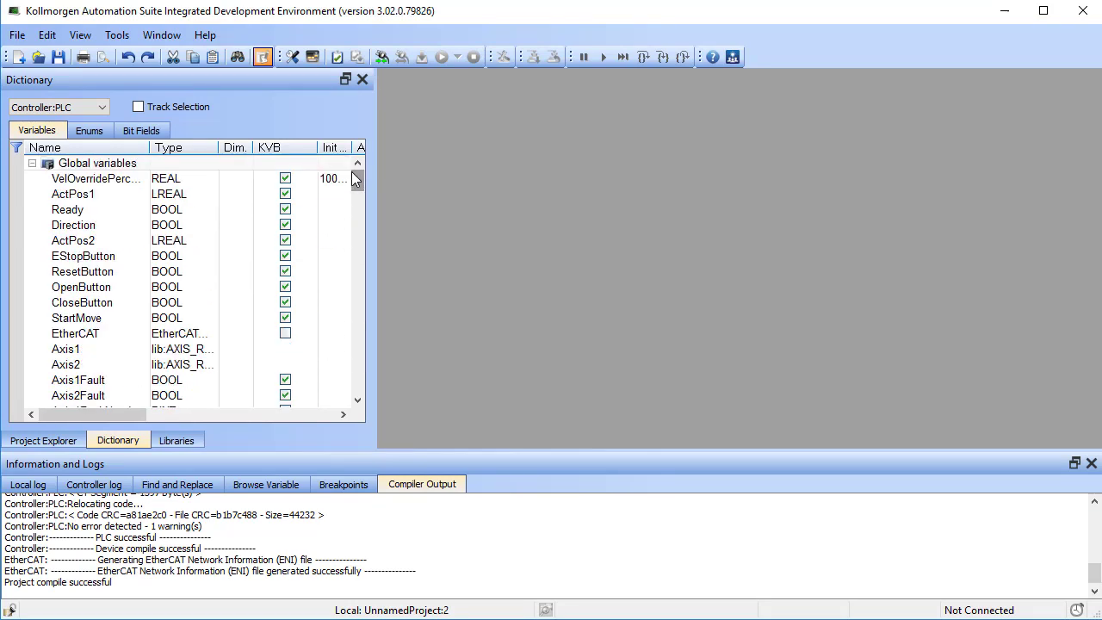
Step: Open the HMIDevice's KVBProject in the Kollmorgen Visualization Builder and convert it to version 2.40 without a backup
click(69, 441)
double_click(101, 411)
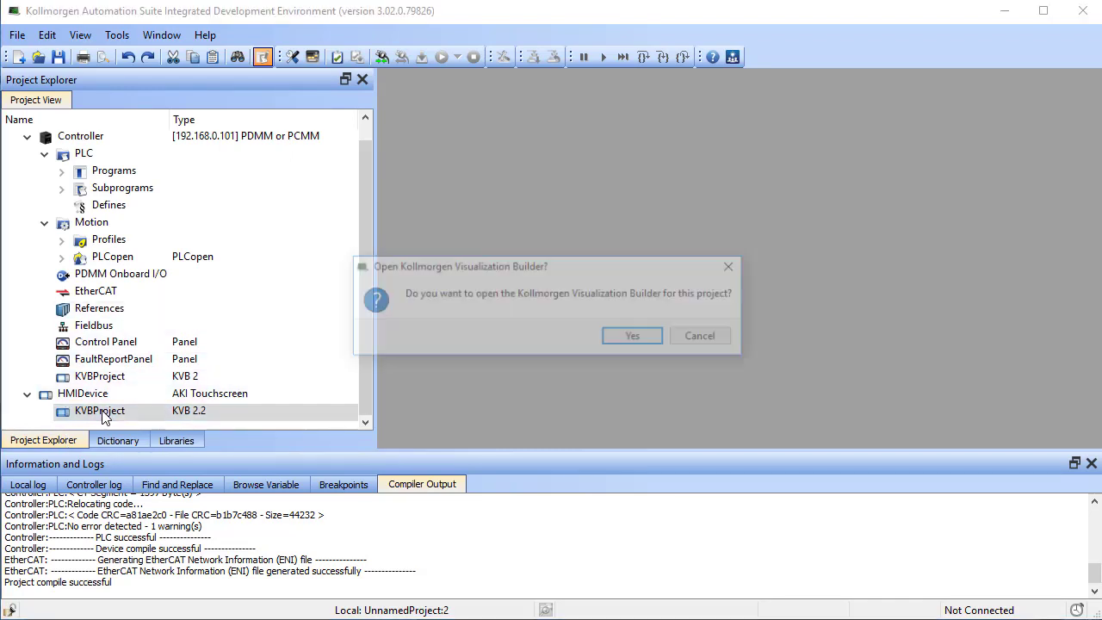
click(616, 337)
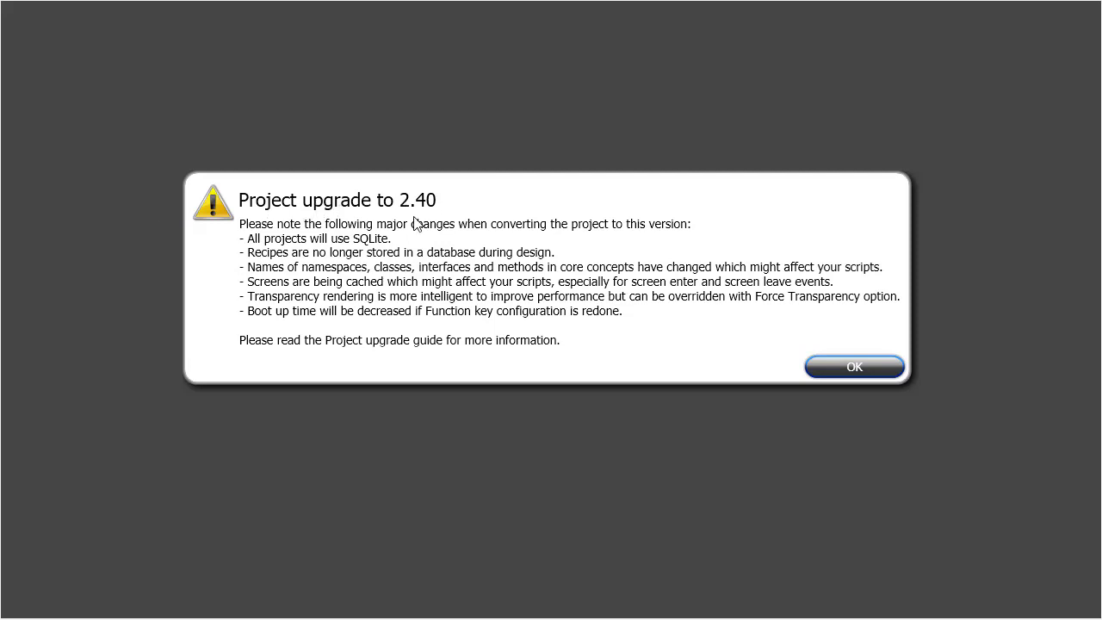
click(834, 366)
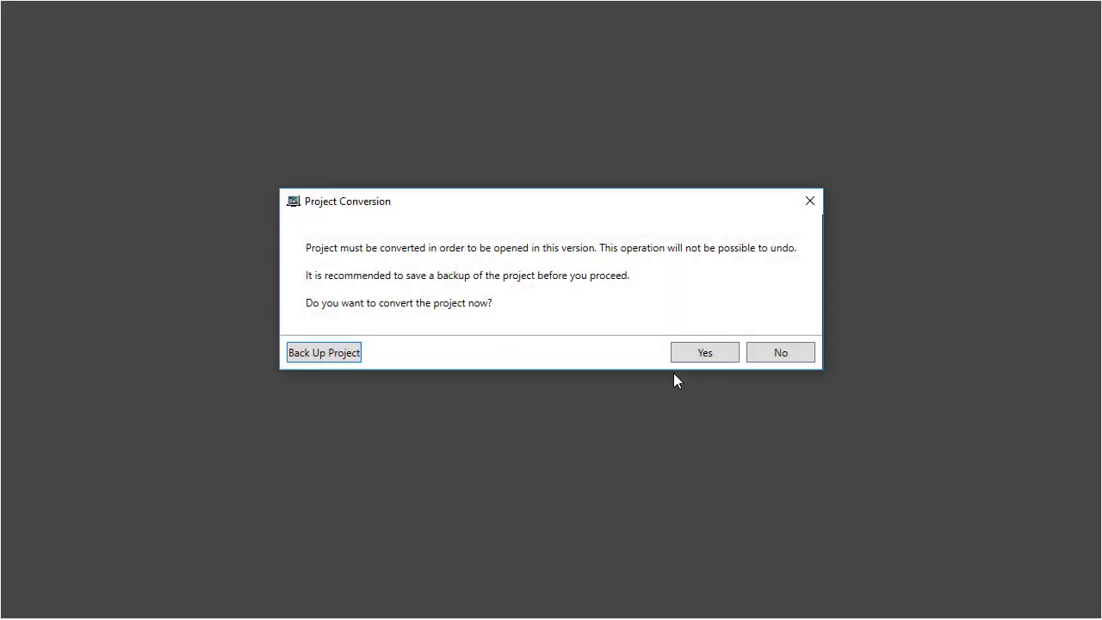
click(706, 356)
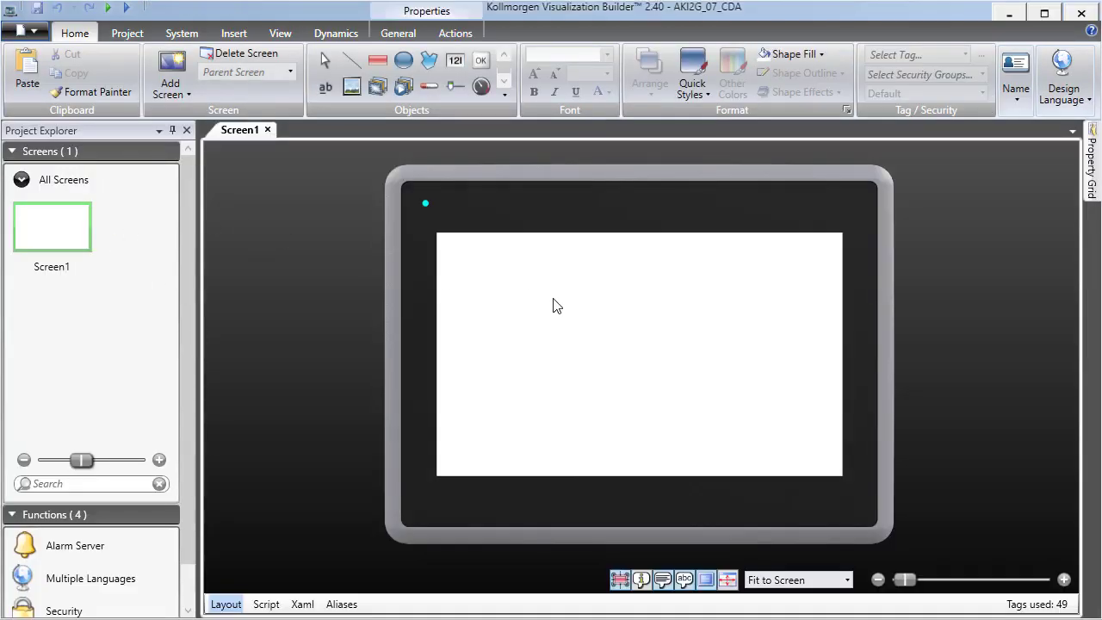
Step: Review the HMI project's tag list, examining the names and Modbus addresses of the Main and CAM program tags such as Main__Engage_Gearing and CAM__Engage_Camming
scroll(190, 327, down, 2)
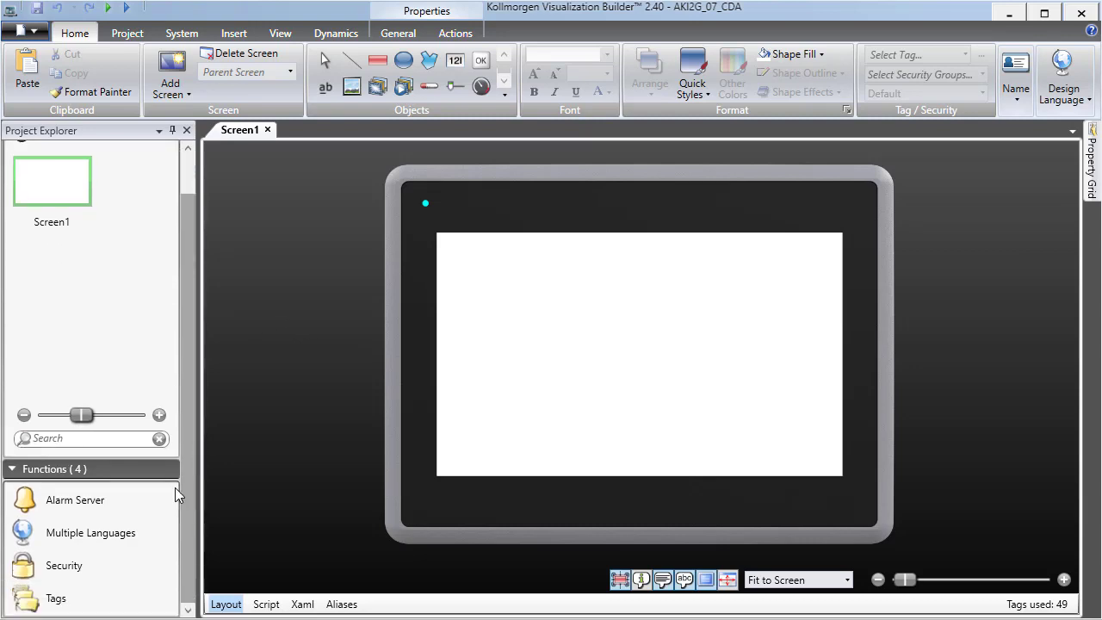
click(72, 594)
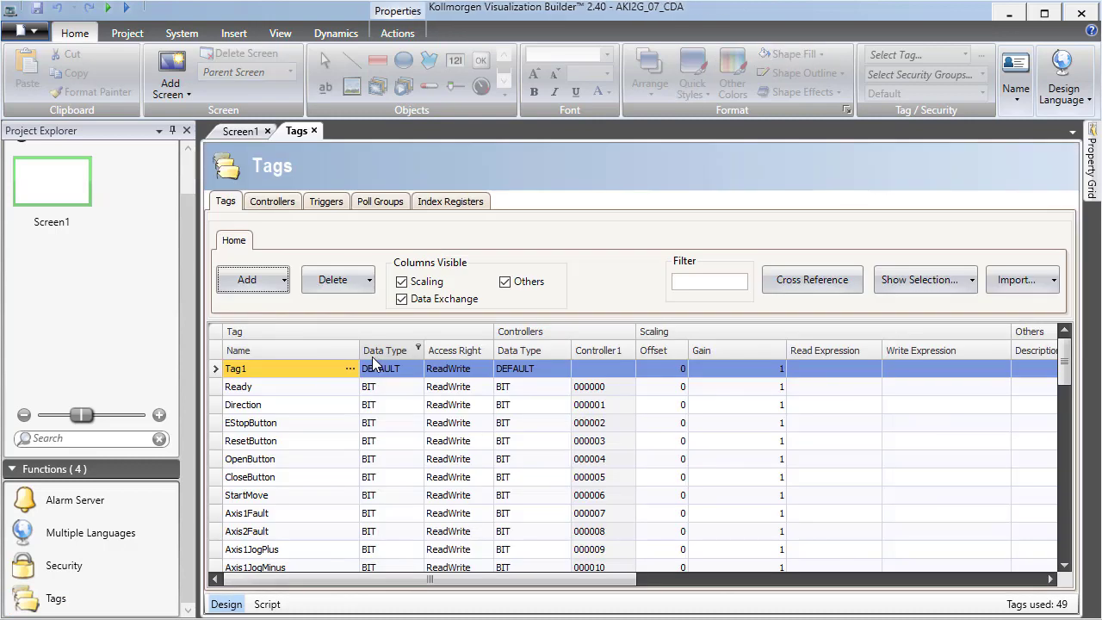
scroll(360, 387, down, 13)
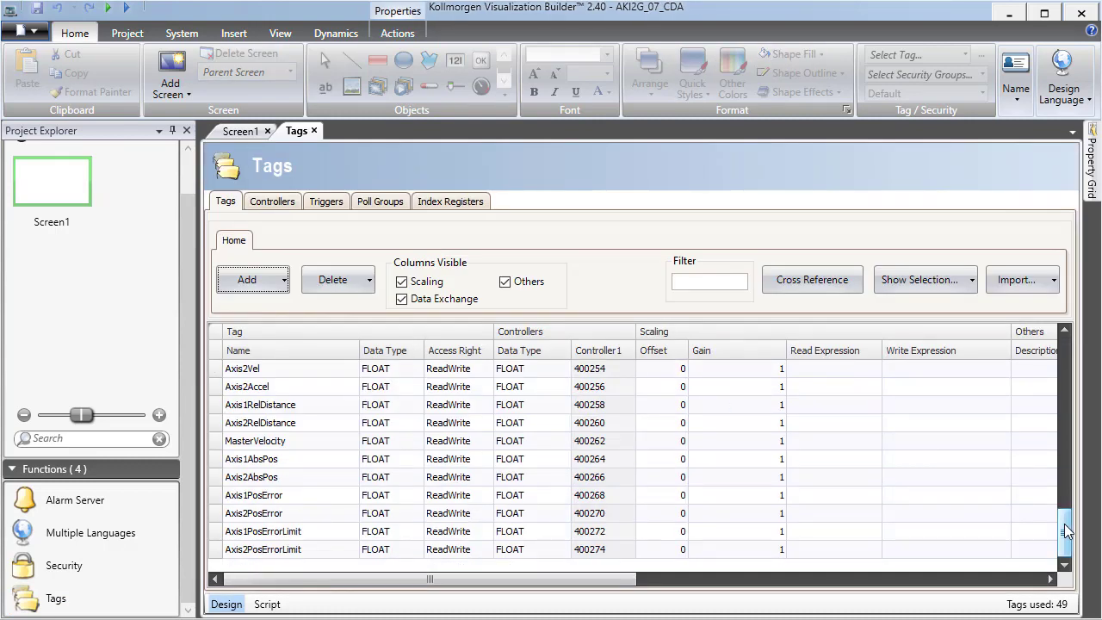
drag(1065, 528, 1065, 465)
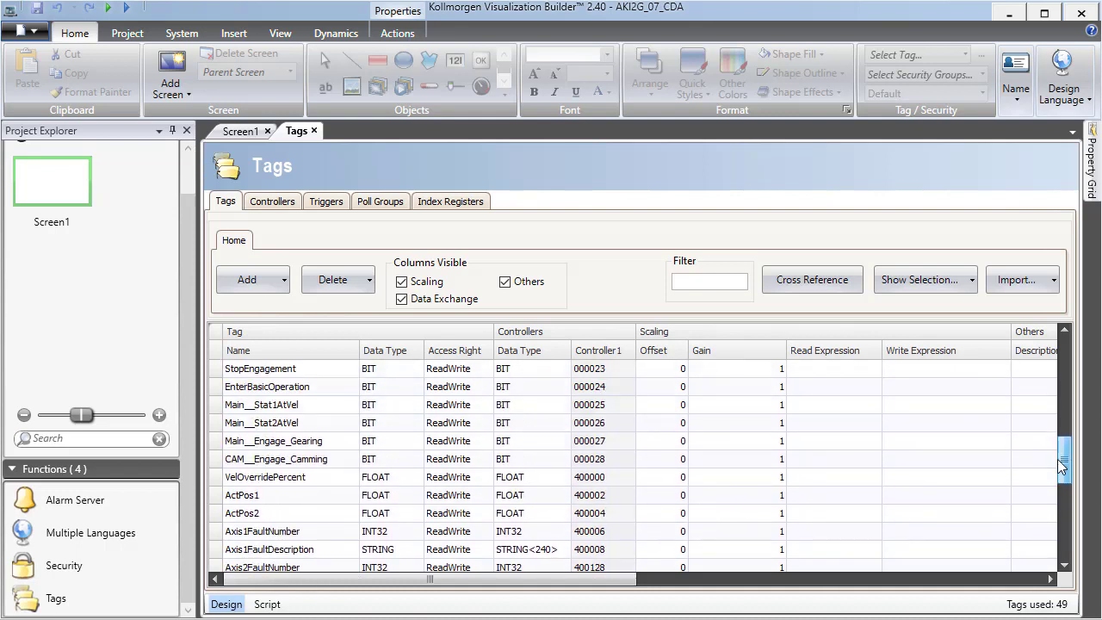
click(230, 442)
click(266, 461)
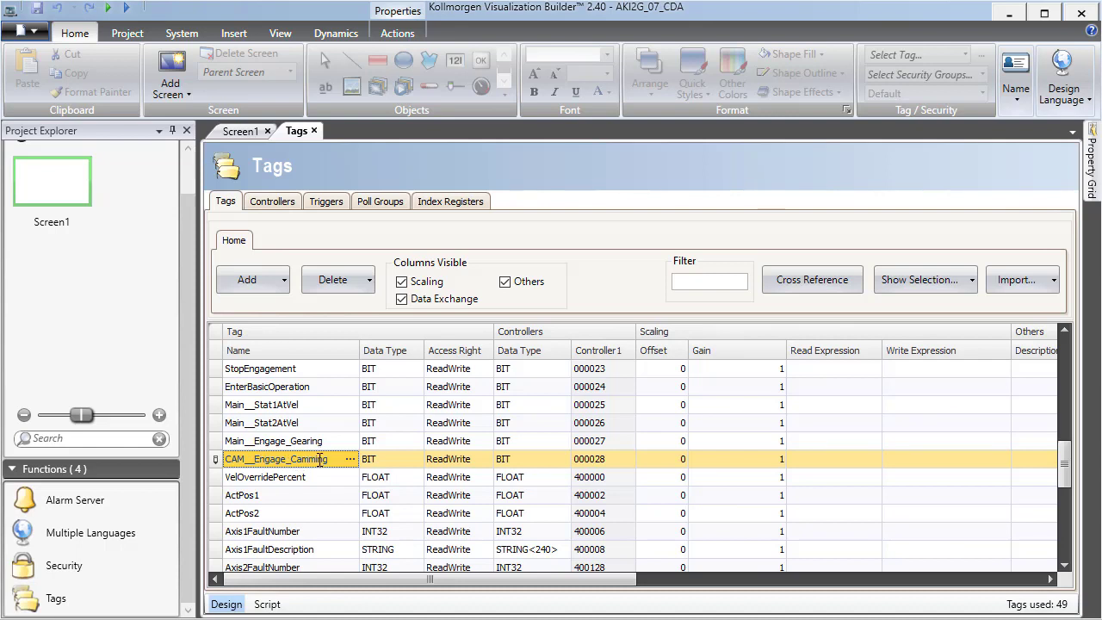
click(226, 444)
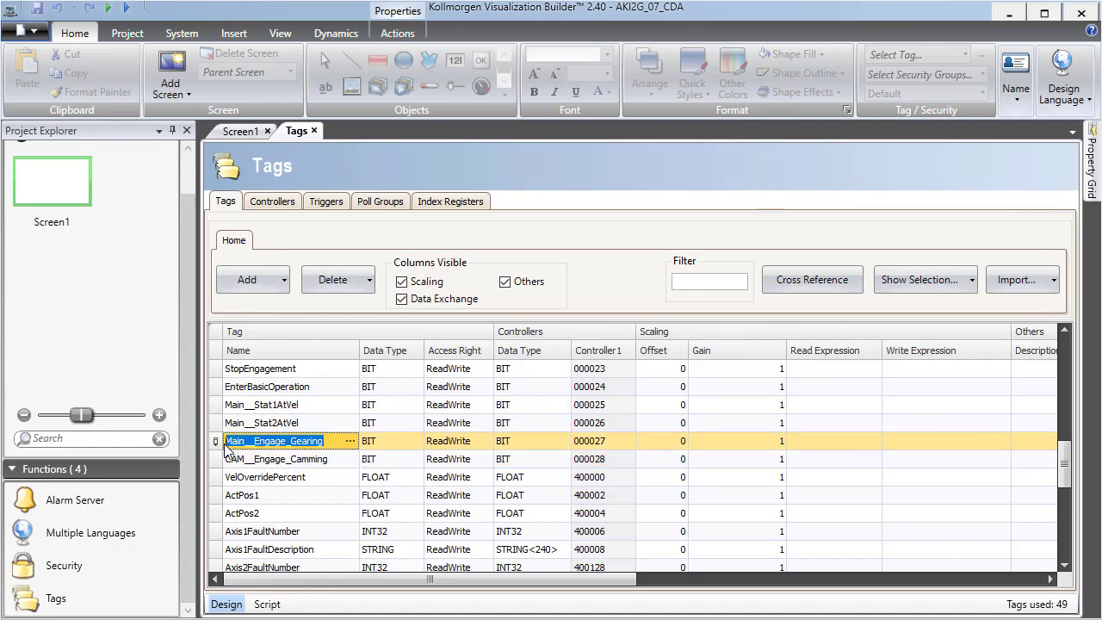
click(238, 455)
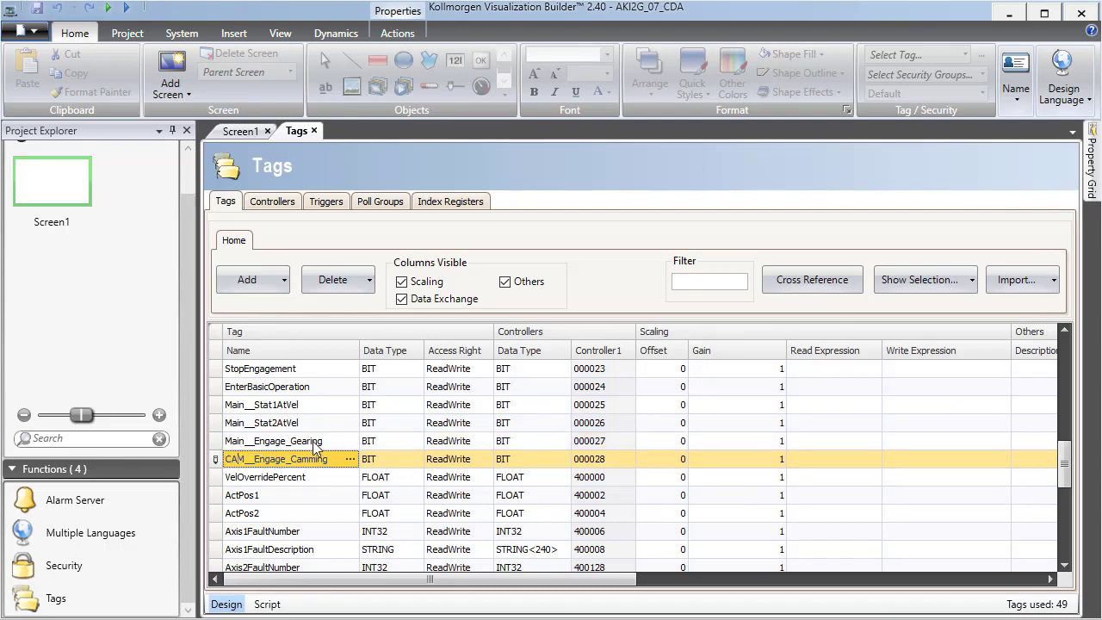
drag(1064, 462, 1065, 355)
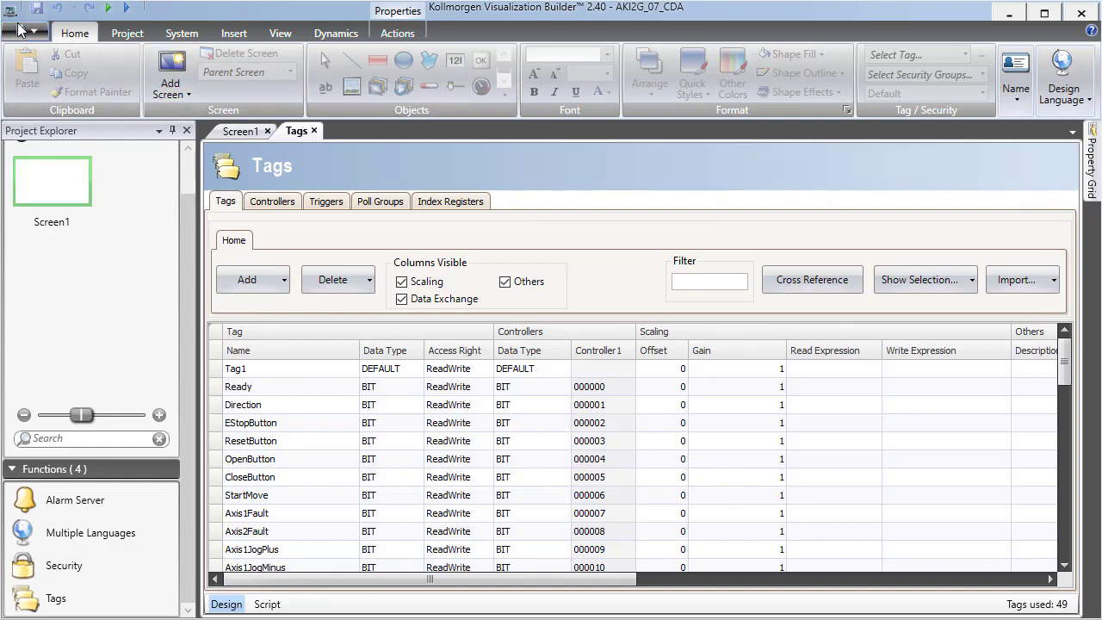
Step: Look at the project transfer and export commands, close the Visualization Builder, and return to the Kollmorgen Automation Suite IDE
click(135, 34)
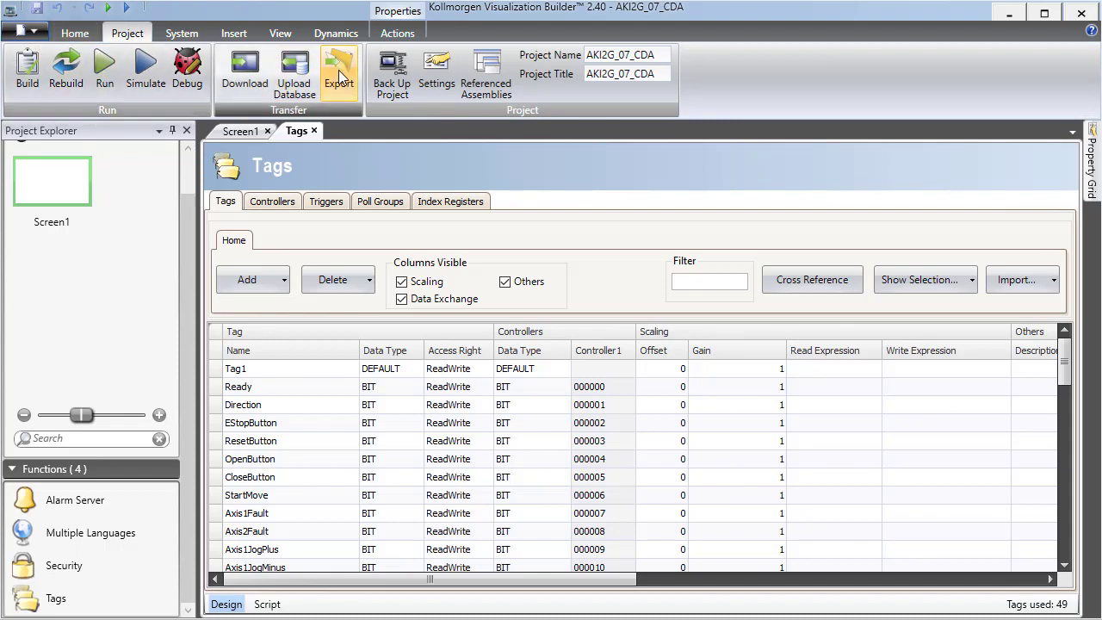
click(1082, 14)
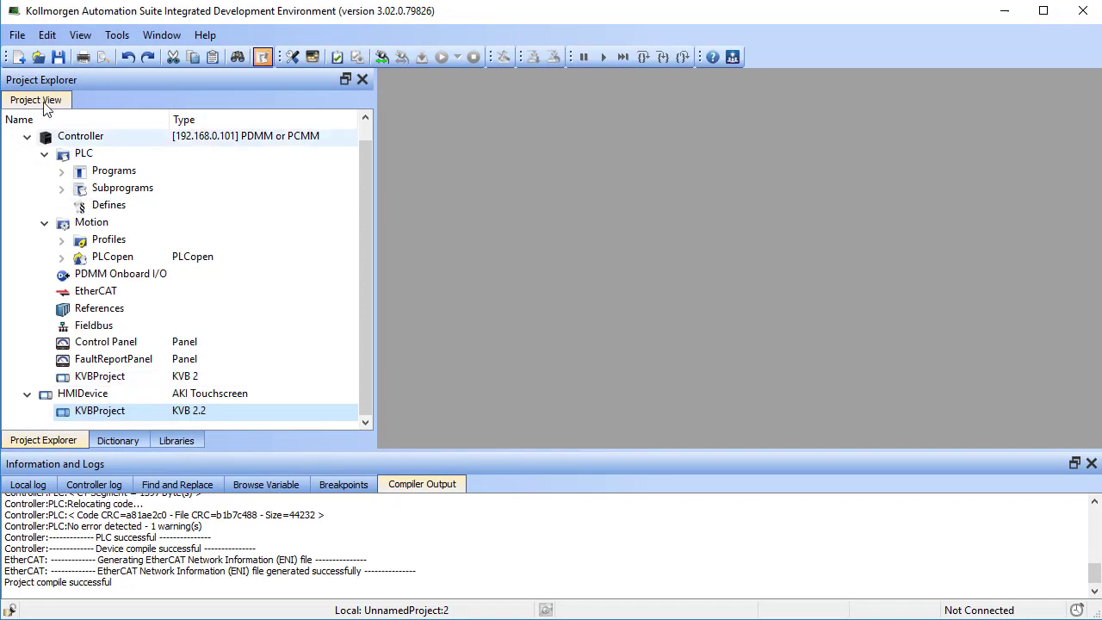
click(17, 38)
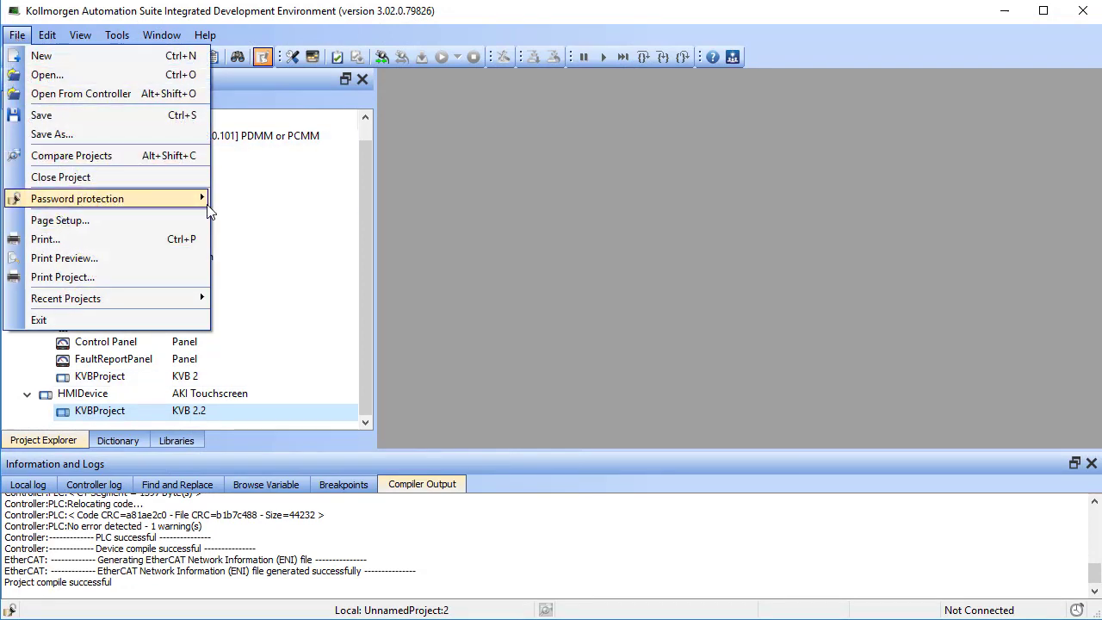
click(586, 261)
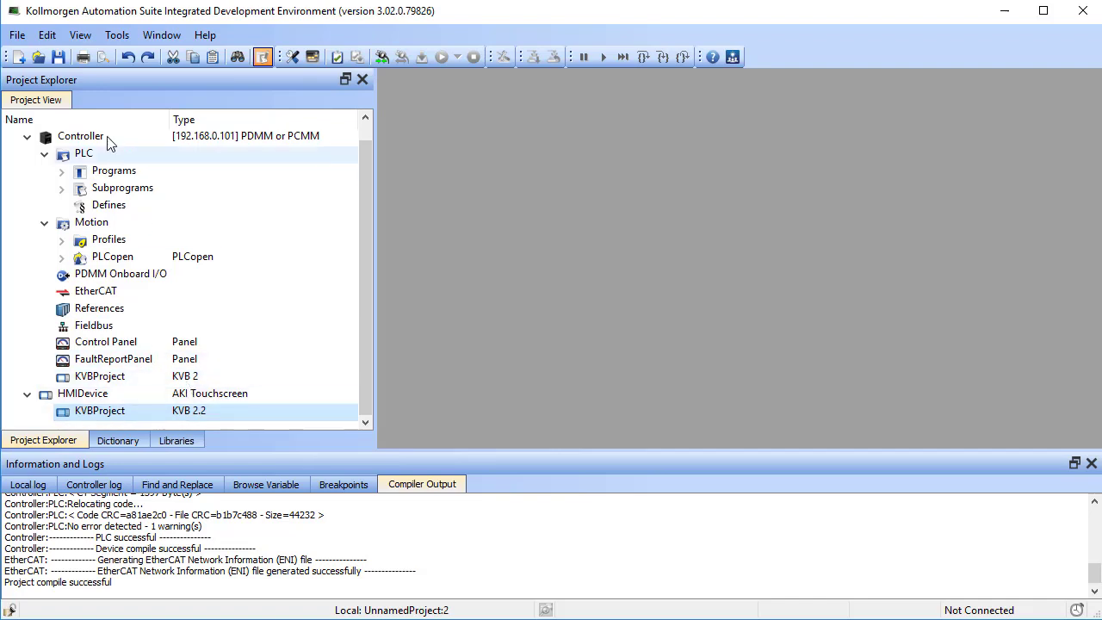
Step: Inspect the Controller's properties for the project source download and Modbus configuration options, and cancel without changes
click(81, 138)
right_click(81, 139)
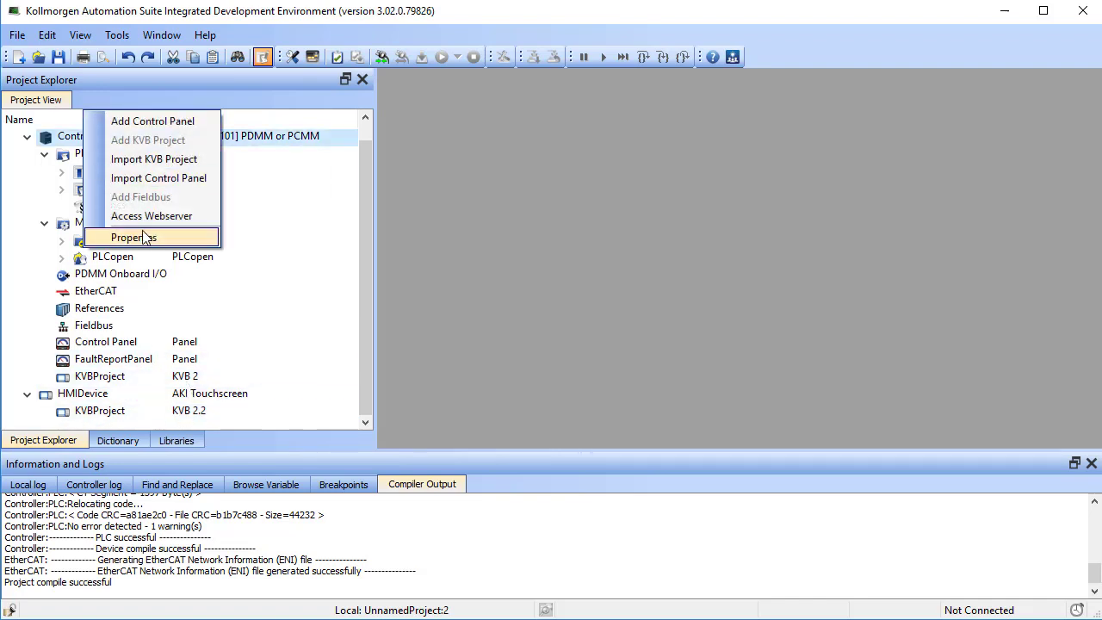
click(134, 238)
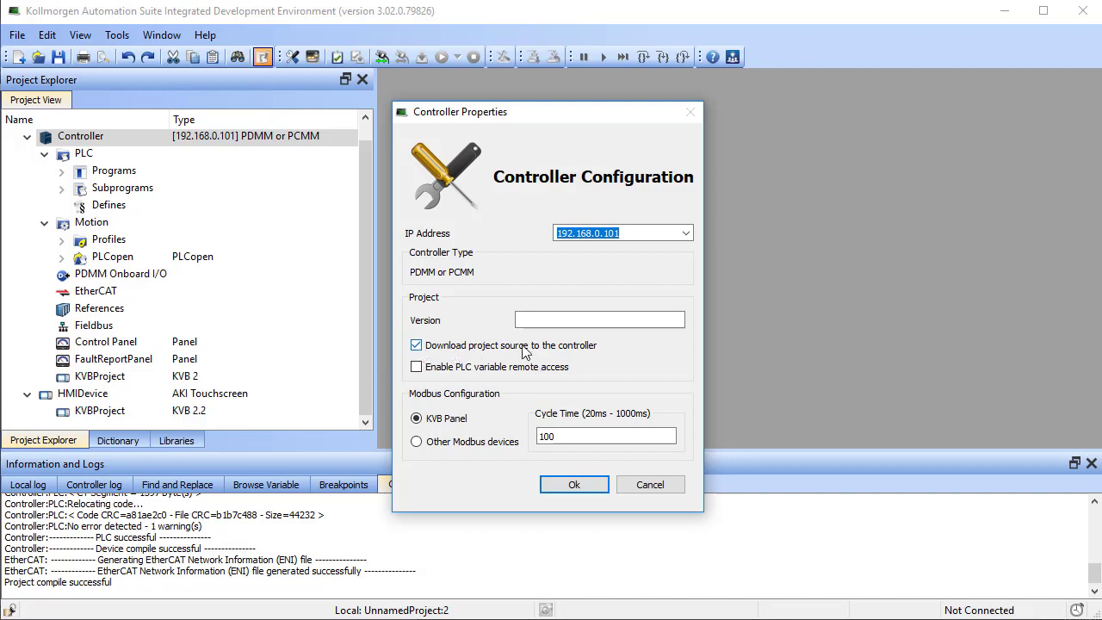
click(659, 484)
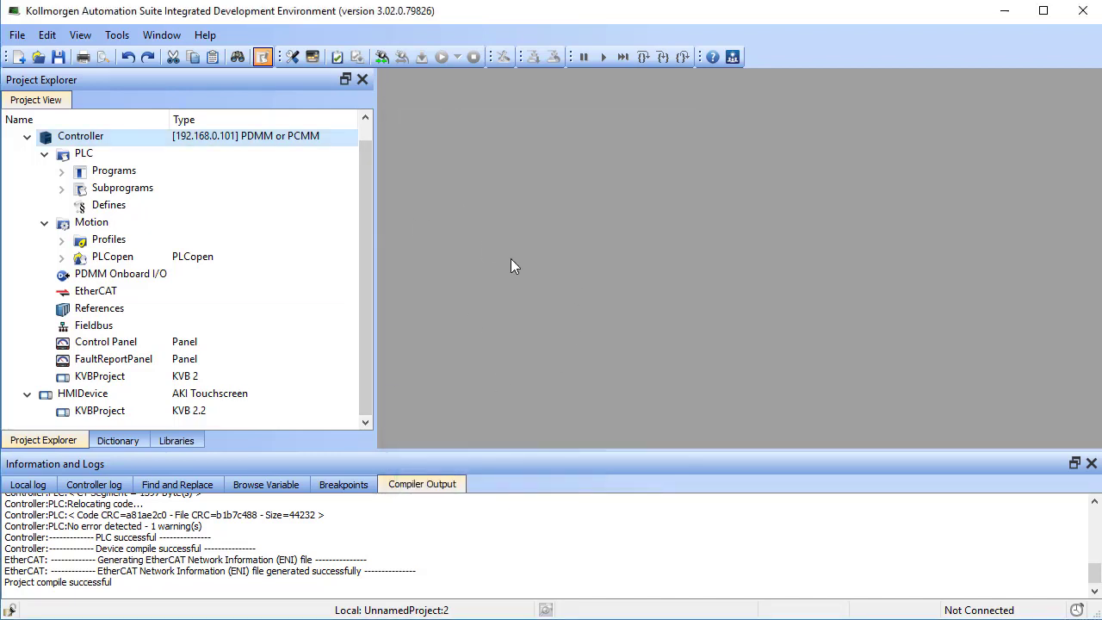